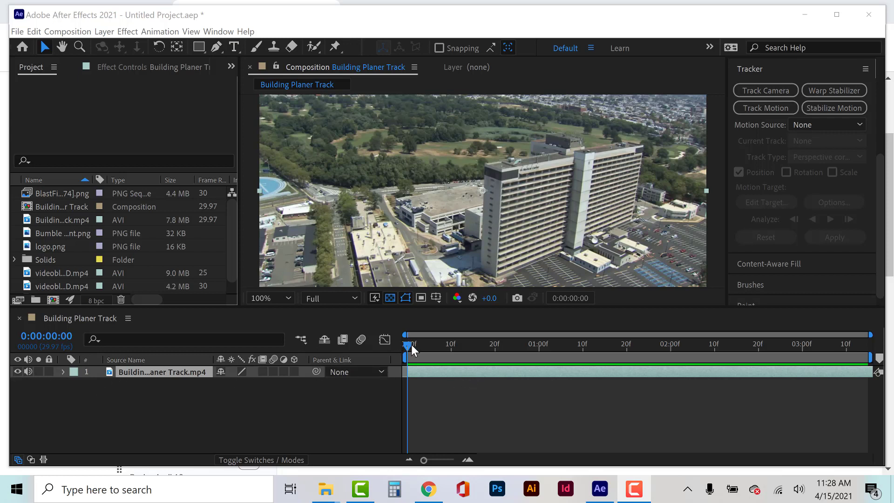
Scrub and play through the building footage to examine the camera movement, returning to the first frame.
{"action": "left_click_drag", "start_coordinate": [411, 344], "coordinate": [564, 337]}
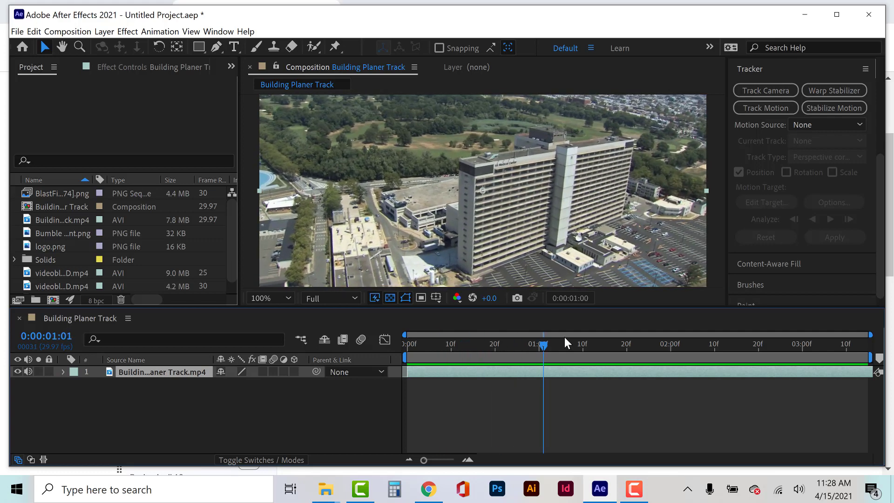
{"action": "key", "text": "space"}
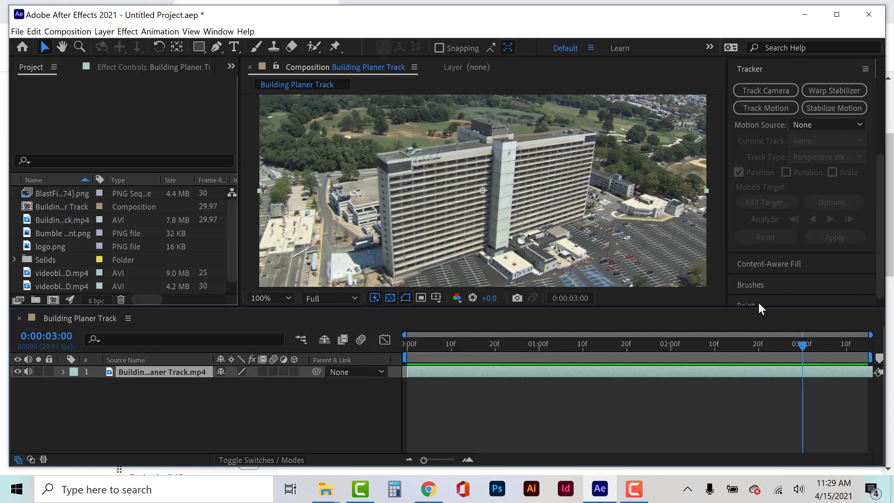
{"action": "left_click_drag", "start_coordinate": [677, 343], "coordinate": [407, 354]}
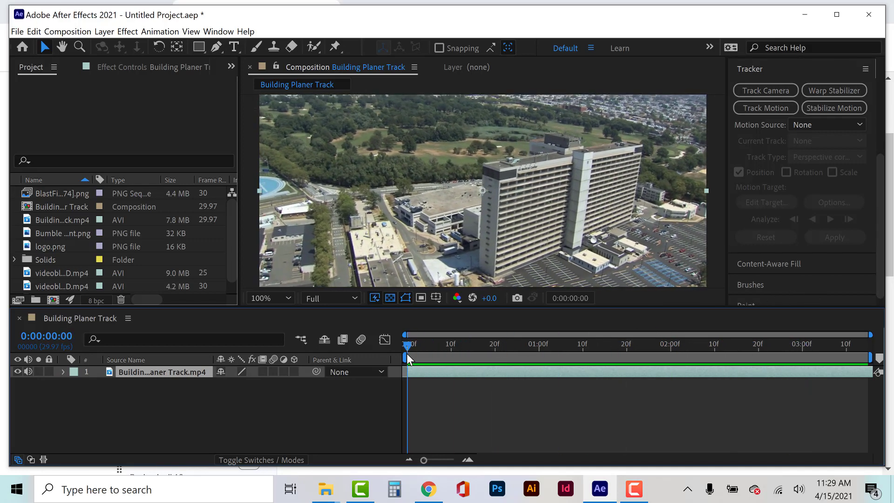
{"action": "key", "text": "space"}
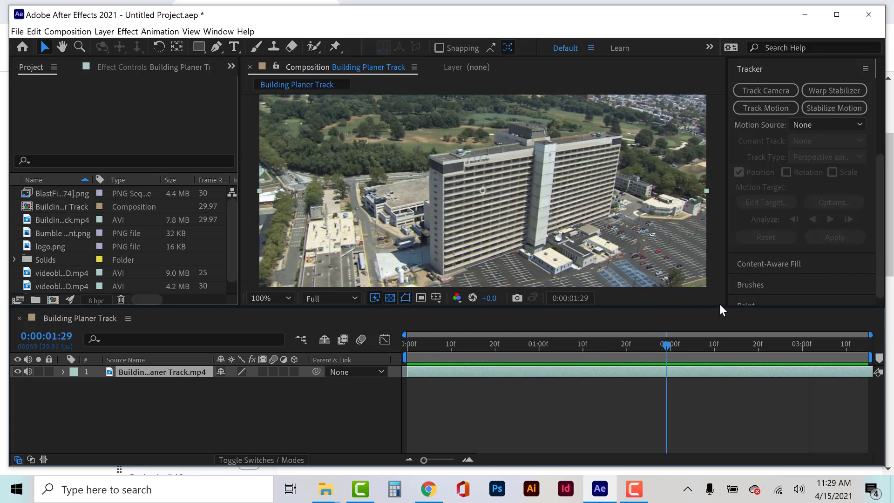
{"action": "left_click_drag", "start_coordinate": [603, 337], "coordinate": [399, 362]}
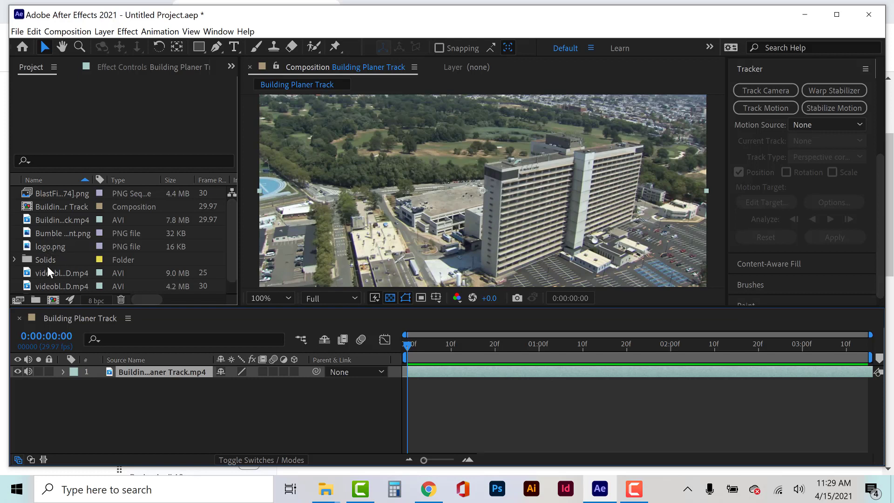
Try placing Zillow Transparent.png directly over the footage in the Building Planer Track composition.
{"action": "scroll", "coordinate": [49, 270], "scroll_direction": "down", "scroll_amount": 1}
{"action": "left_click", "coordinate": [51, 287]}
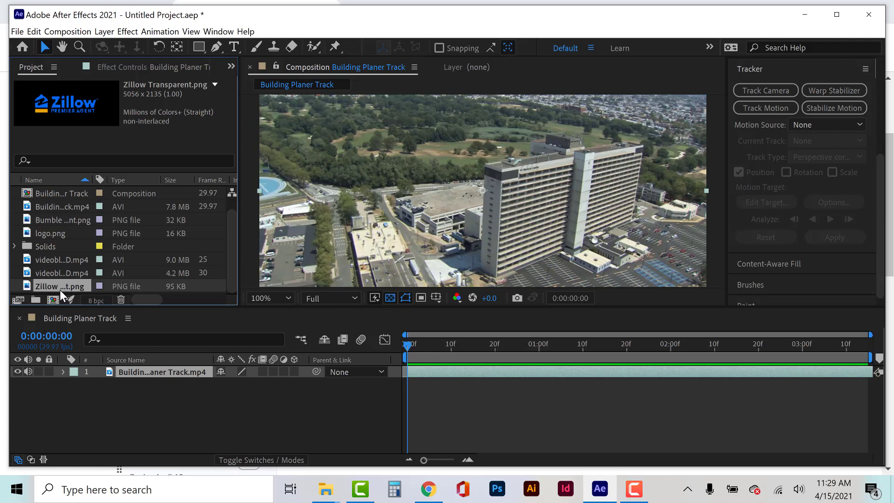
{"action": "left_click_drag", "start_coordinate": [59, 290], "coordinate": [494, 194]}
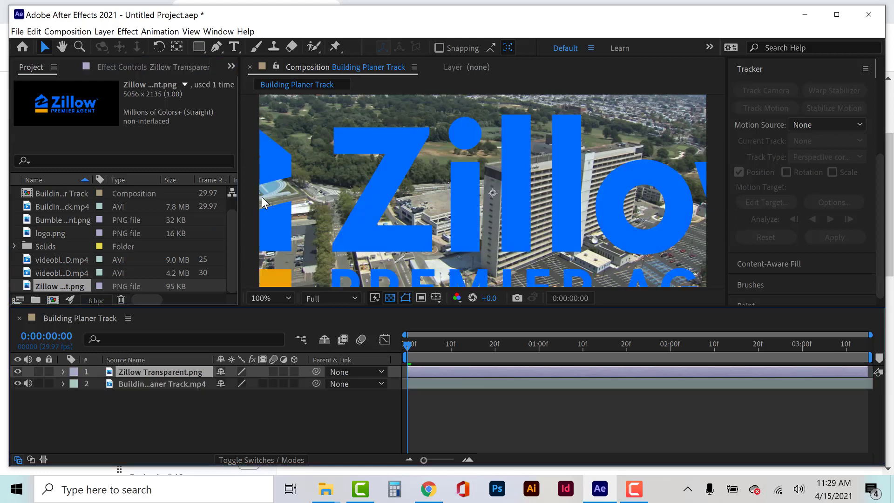
Set the preview resolution to Quarter and delete the Zillow logo layer from the Building Planer Track composition.
{"action": "left_click", "coordinate": [331, 298]}
{"action": "left_click", "coordinate": [325, 376]}
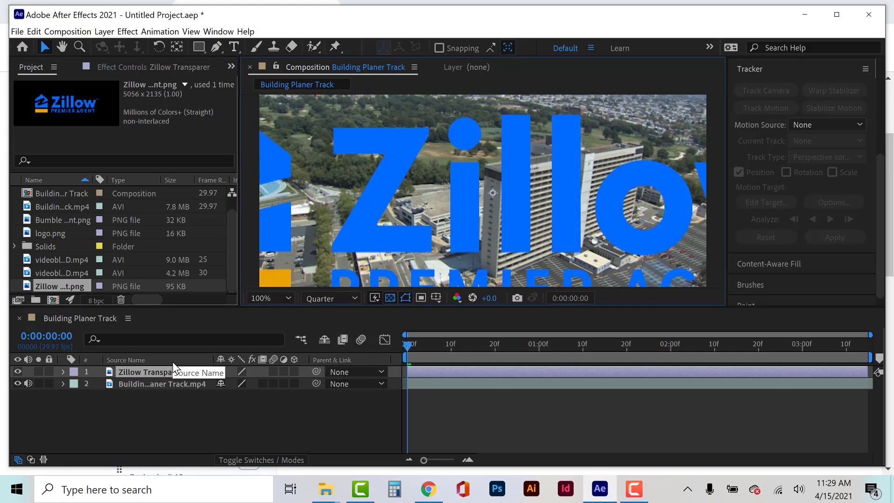
{"action": "key", "text": "Delete"}
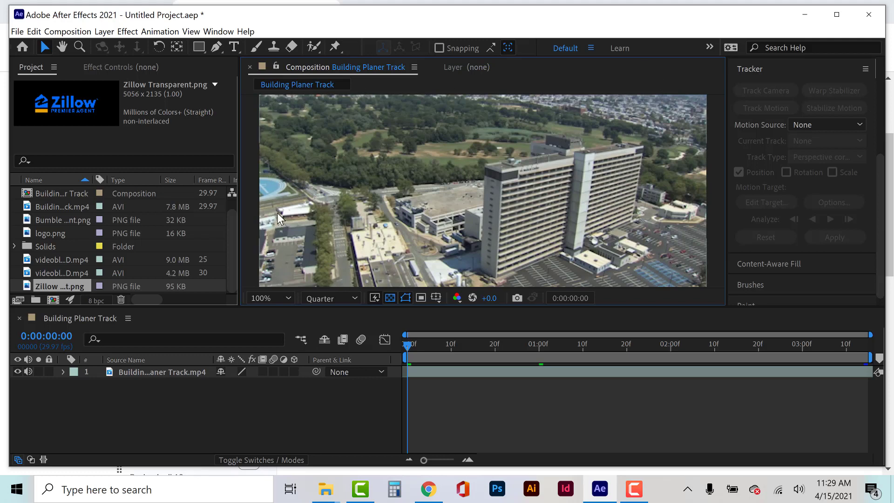
{"action": "left_click_drag", "start_coordinate": [54, 284], "coordinate": [324, 259]}
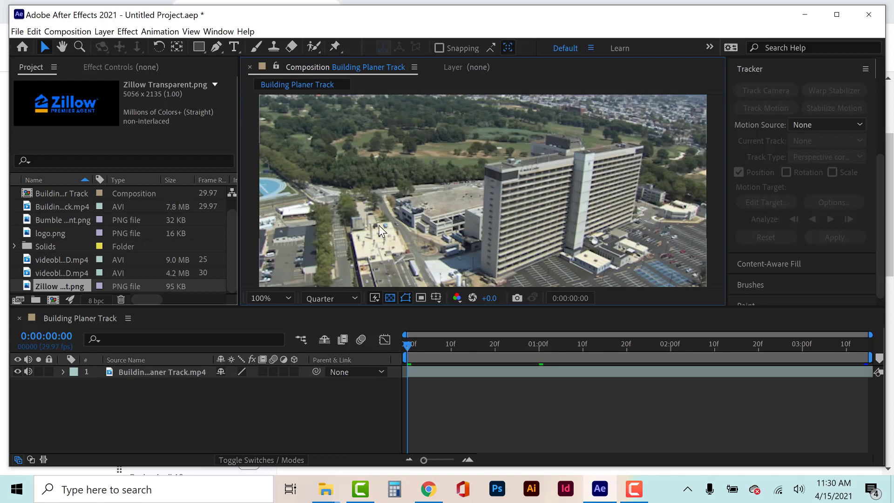
Create a new composition with the default name and the HDTV 1080 29.97 preset.
{"action": "left_click", "coordinate": [83, 33]}
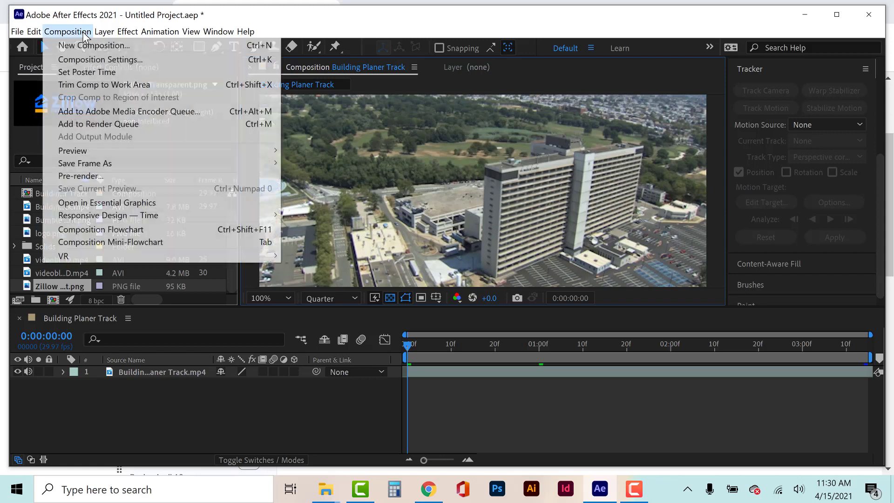
{"action": "left_click", "coordinate": [94, 45]}
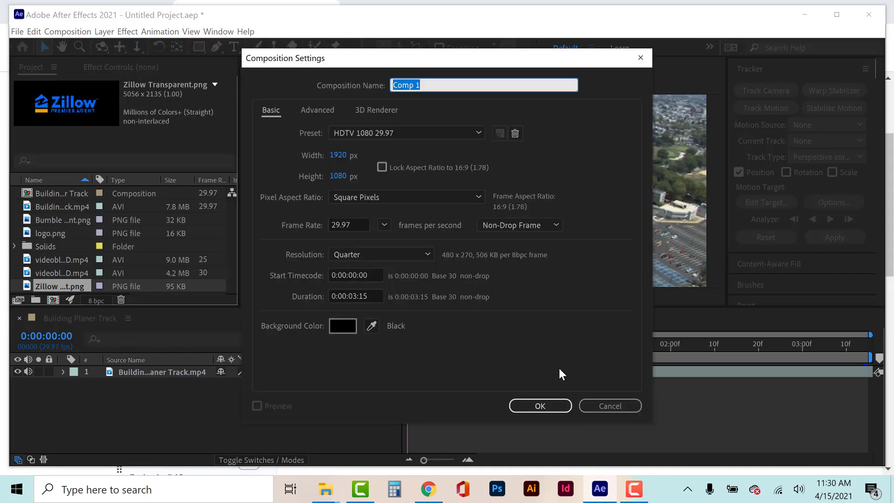
{"action": "left_click", "coordinate": [555, 406]}
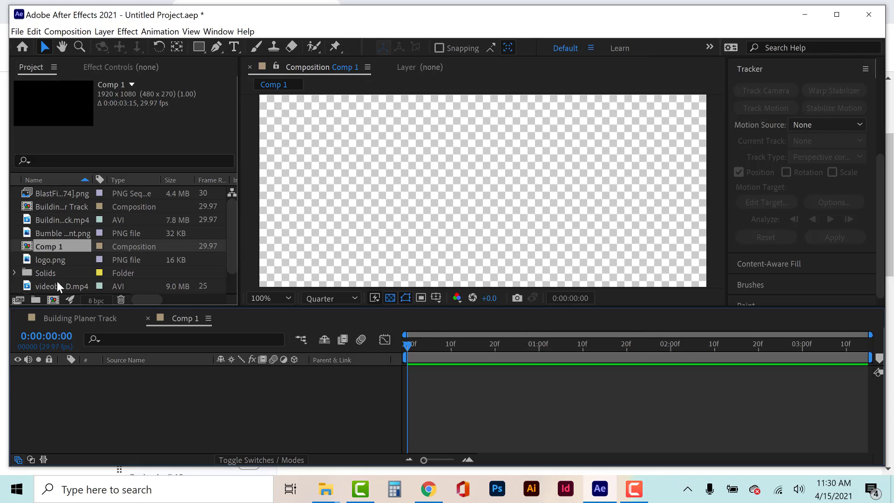
Add Zillow Transparent.png to the new composition and scale it to 56% so the whole logo fits the frame.
{"action": "left_click", "coordinate": [45, 261]}
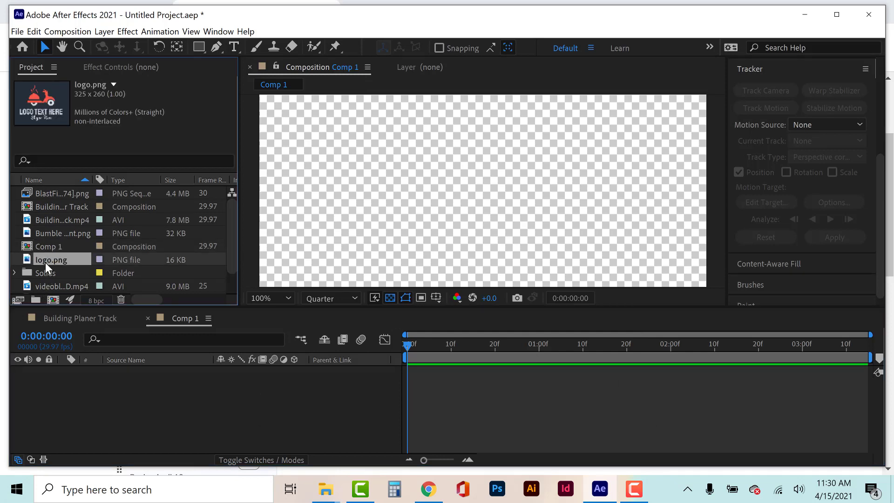
{"action": "scroll", "coordinate": [46, 261], "scroll_direction": "down", "scroll_amount": 2}
{"action": "left_click", "coordinate": [44, 286]}
{"action": "left_click_drag", "start_coordinate": [45, 286], "coordinate": [77, 416]}
{"action": "left_click", "coordinate": [63, 372]}
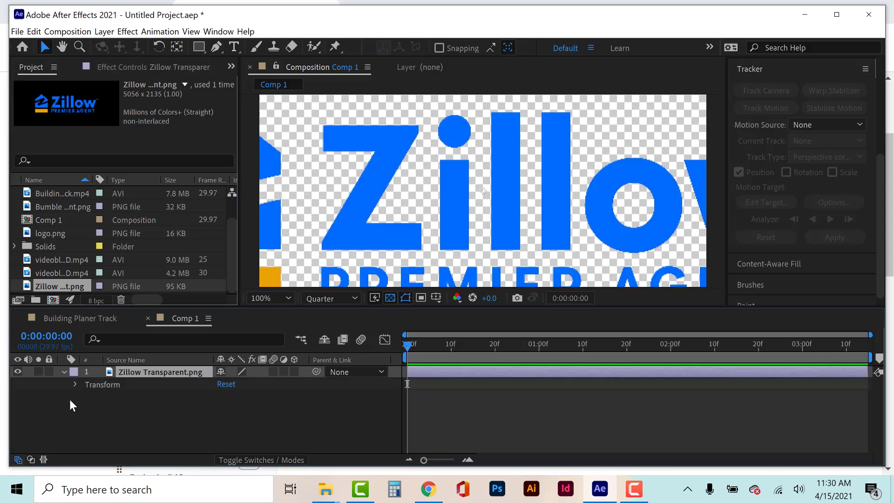
{"action": "left_click", "coordinate": [75, 385]}
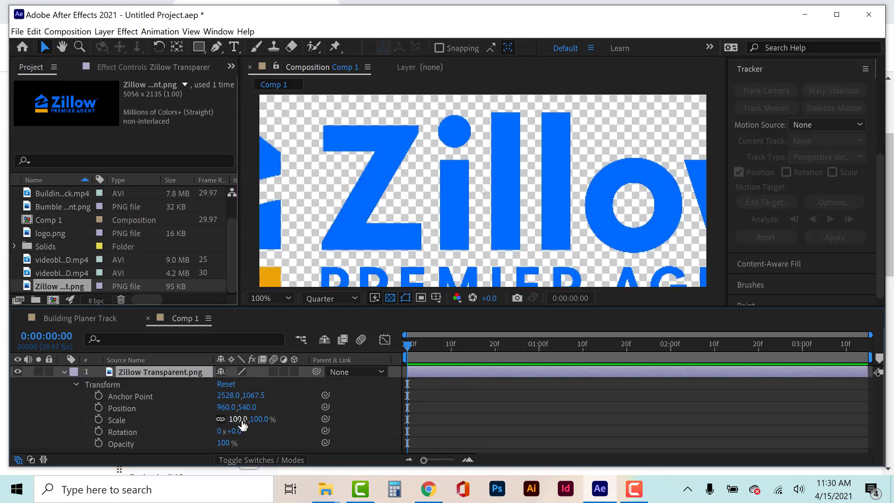
{"action": "left_click_drag", "start_coordinate": [239, 419], "coordinate": [209, 419]}
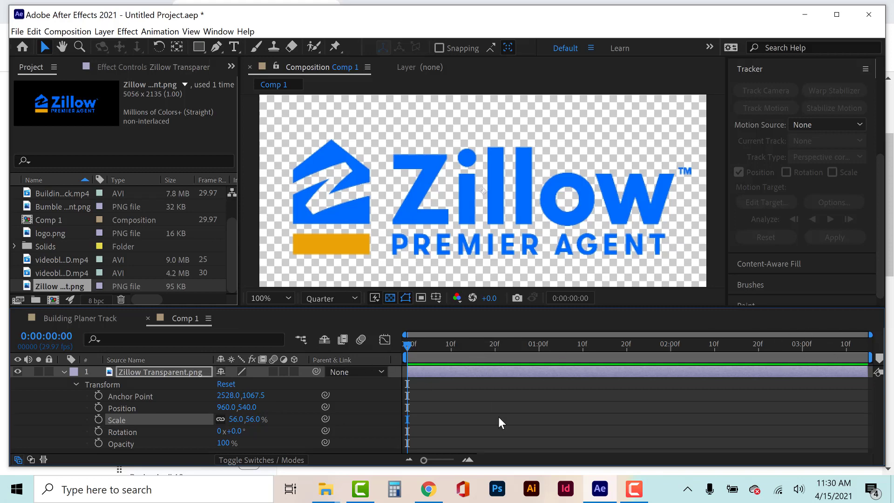
Create another HDTV 1080 29.97 composition named Comp 4 Track.
{"action": "left_click", "coordinate": [80, 318]}
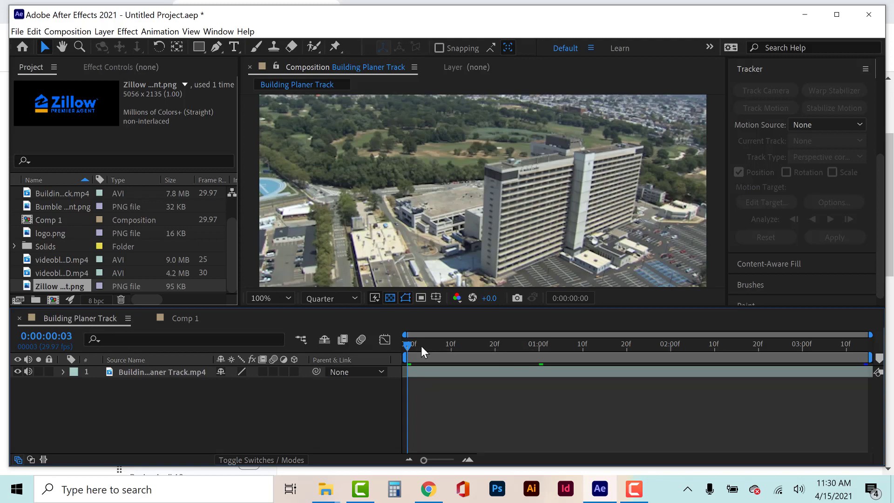
{"action": "left_click_drag", "start_coordinate": [421, 346], "coordinate": [750, 339]}
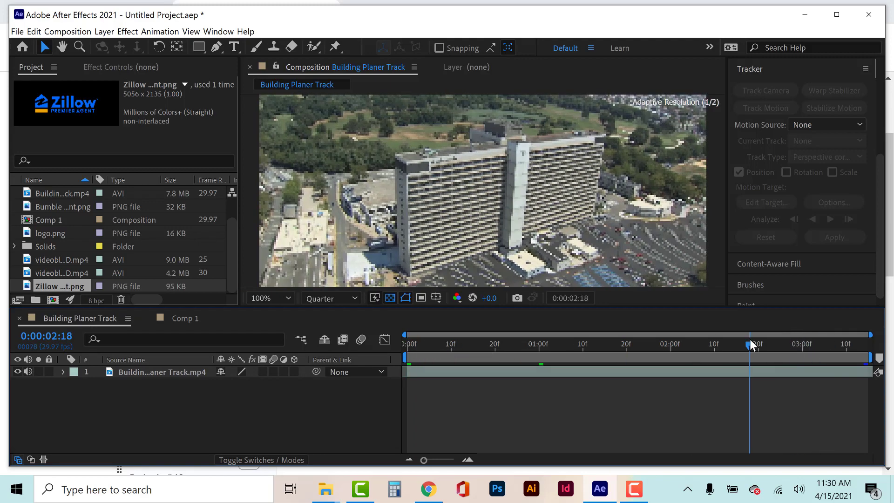
{"action": "left_click", "coordinate": [67, 31]}
{"action": "left_click", "coordinate": [112, 59]}
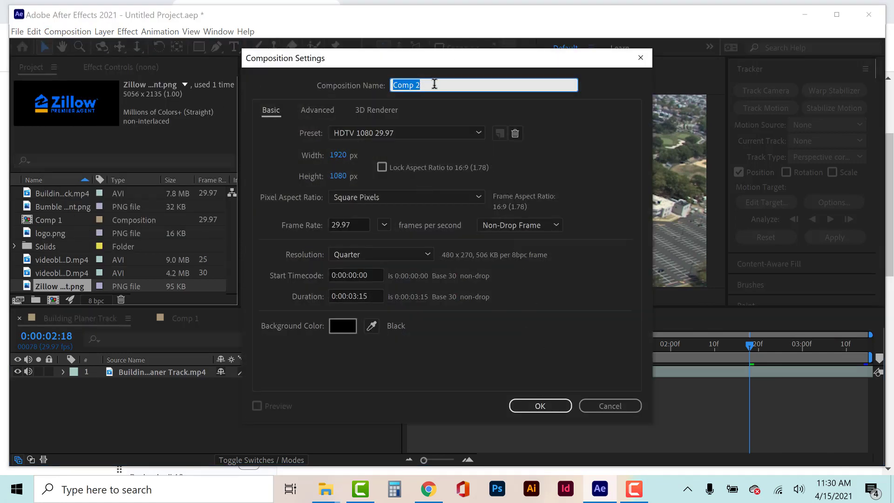
{"action": "type", "text": "Comp 4 Track"}
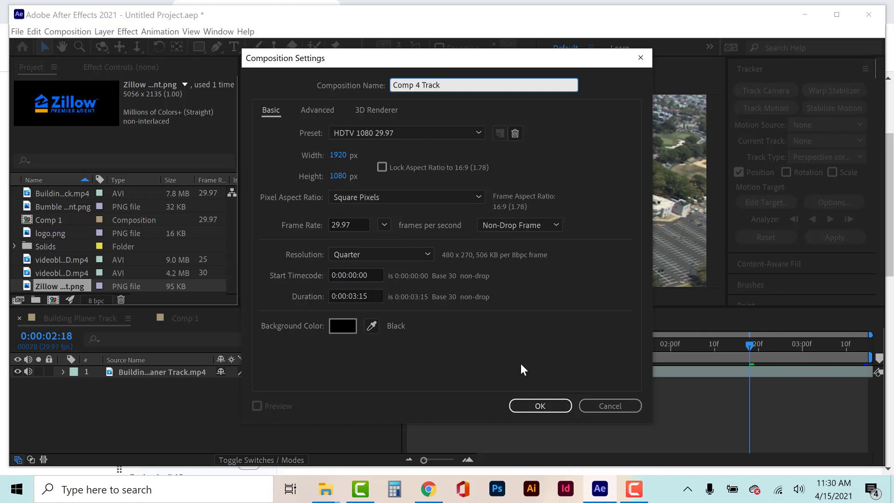
{"action": "left_click", "coordinate": [549, 405]}
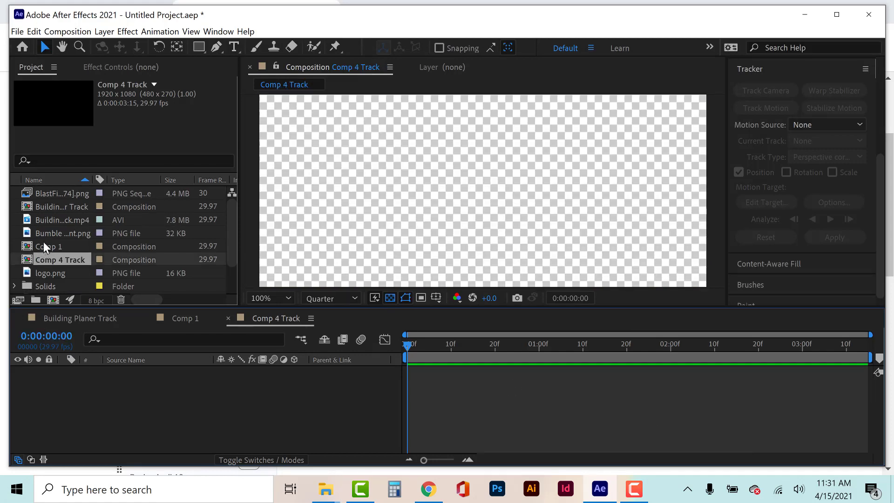
Nest the Building Planer Track composition in Comp 4 Track and review the contents of the three compositions.
{"action": "left_click_drag", "start_coordinate": [48, 210], "coordinate": [67, 382]}
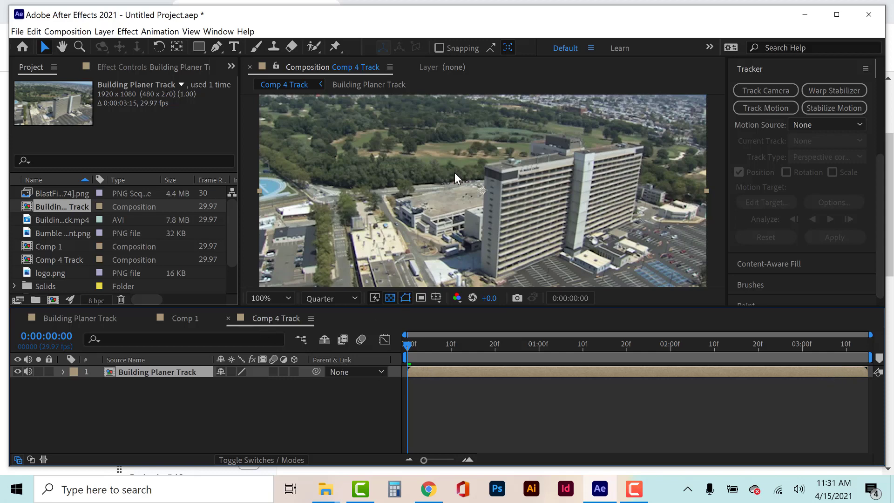
{"action": "left_click", "coordinate": [78, 319]}
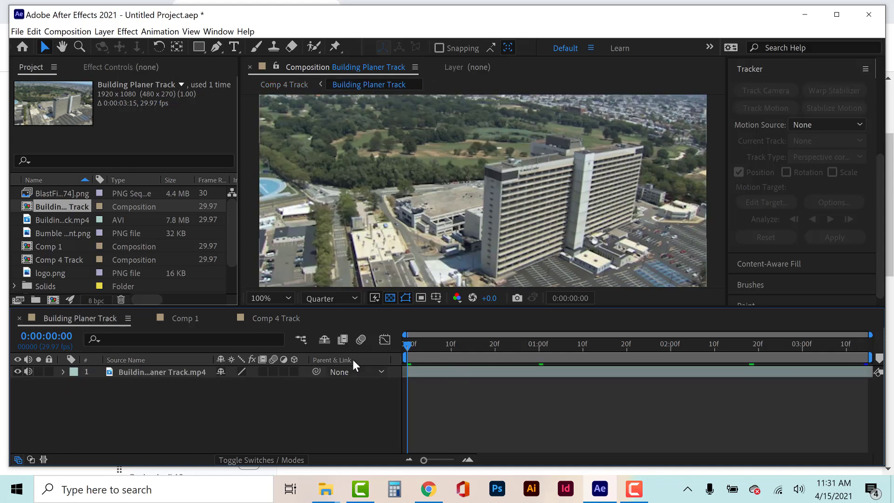
{"action": "left_click", "coordinate": [264, 318]}
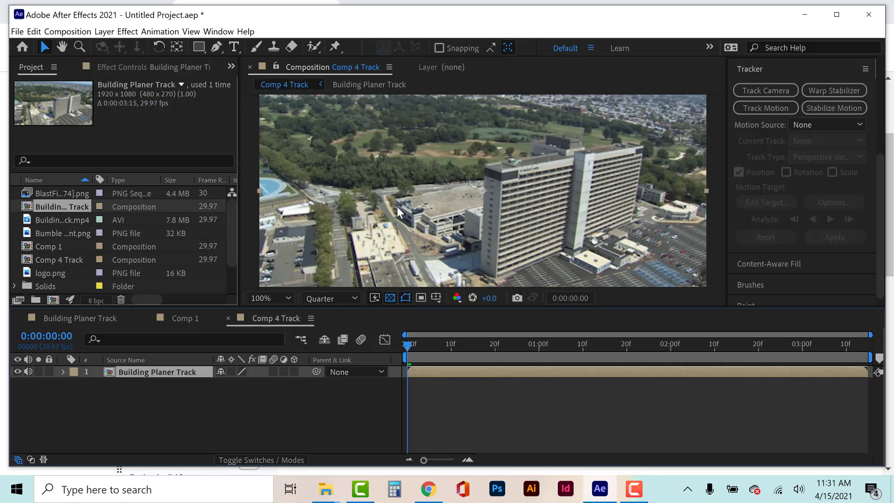
{"action": "left_click", "coordinate": [185, 320]}
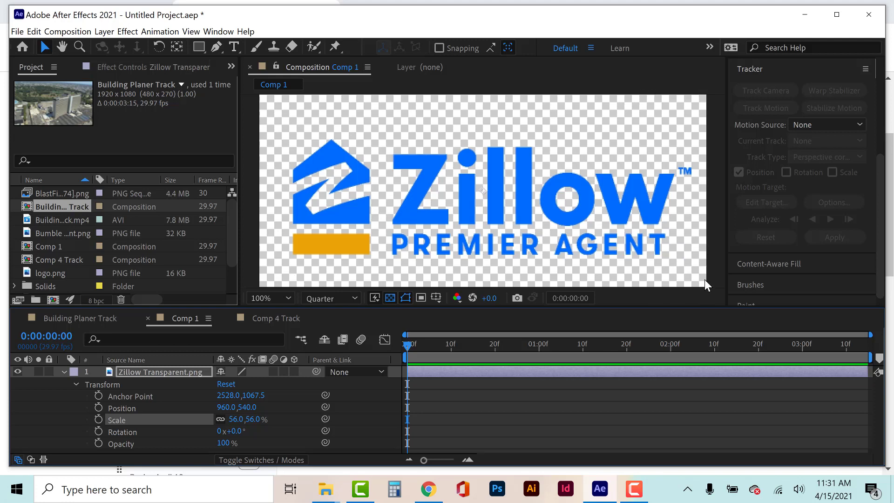
{"action": "left_click", "coordinate": [270, 317]}
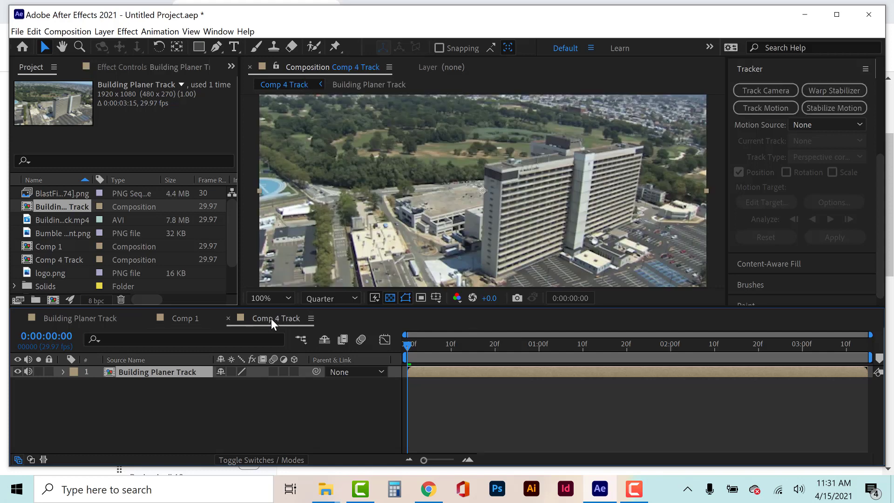
Start motion tracking on the Building Planer Track layer in Comp 4 Track and set the track type to Perspective corner pin.
{"action": "left_click", "coordinate": [756, 107]}
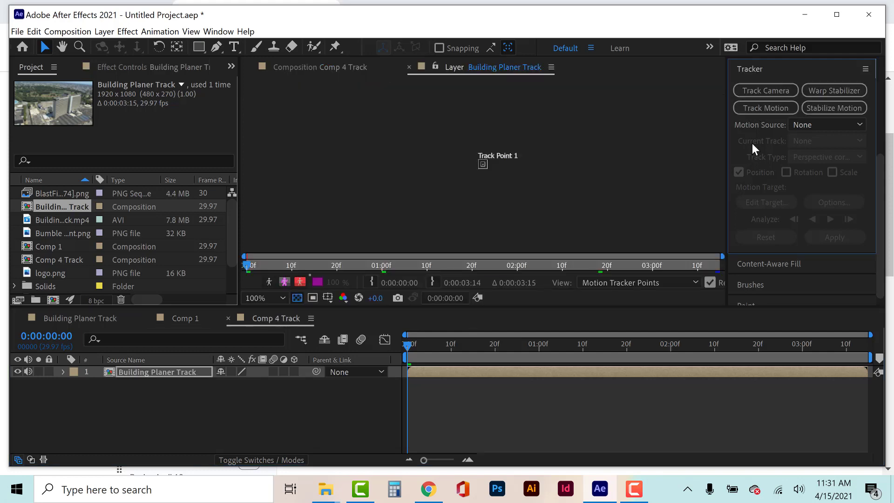
{"action": "key", "text": "period"}
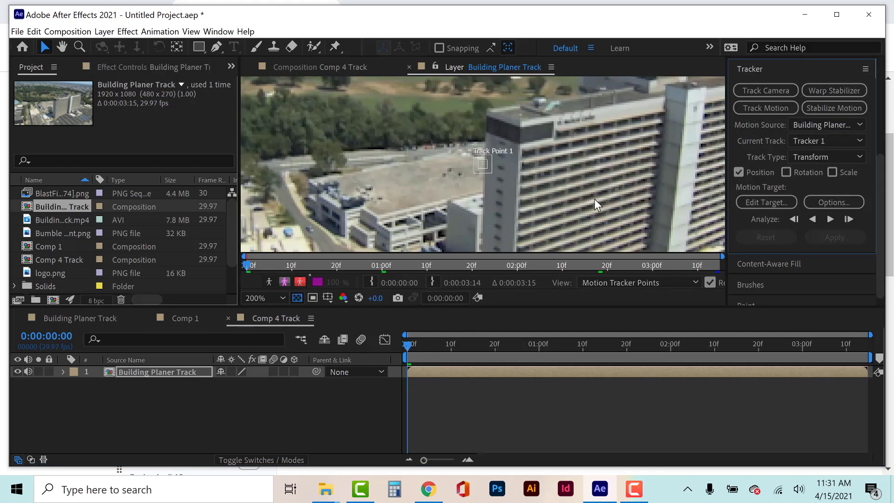
{"action": "scroll", "coordinate": [619, 202], "scroll_direction": "up", "scroll_amount": 1}
{"action": "left_click_drag", "start_coordinate": [584, 200], "coordinate": [449, 189]}
{"action": "scroll", "coordinate": [559, 203], "scroll_direction": "up", "scroll_amount": 1}
{"action": "scroll", "coordinate": [517, 192], "scroll_direction": "down", "scroll_amount": 1}
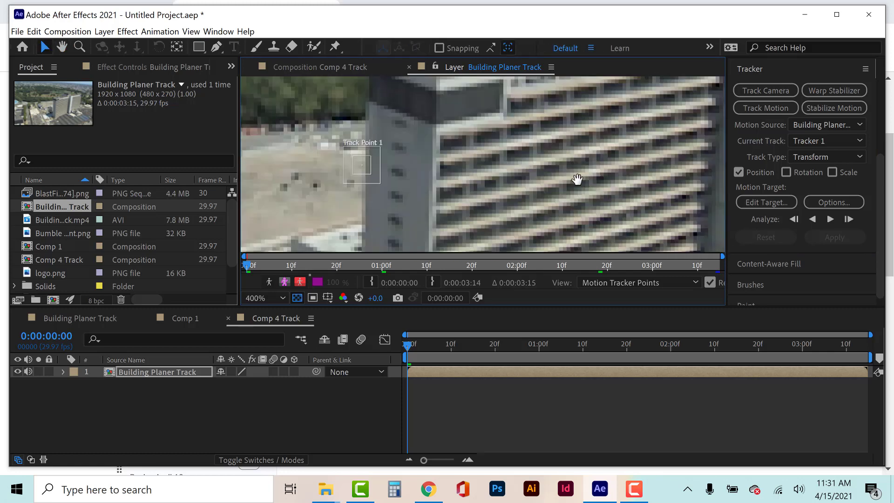
{"action": "left_click_drag", "start_coordinate": [577, 179], "coordinate": [531, 180]}
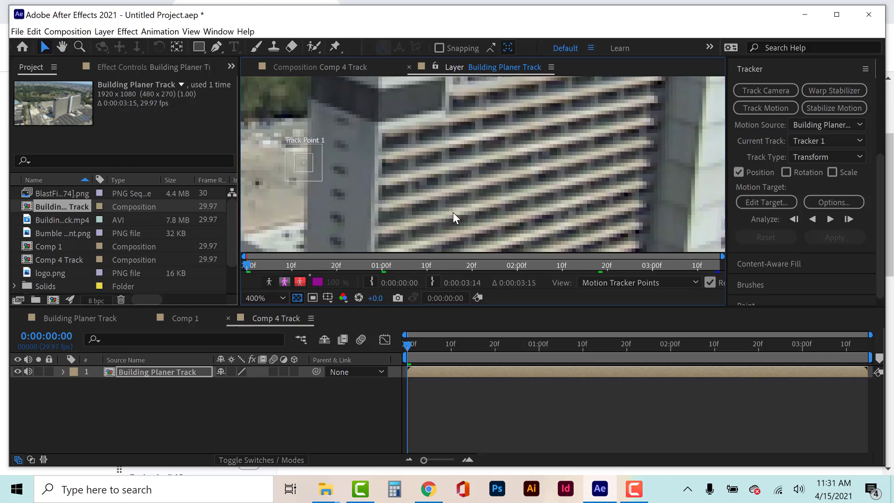
{"action": "left_click", "coordinate": [803, 154]}
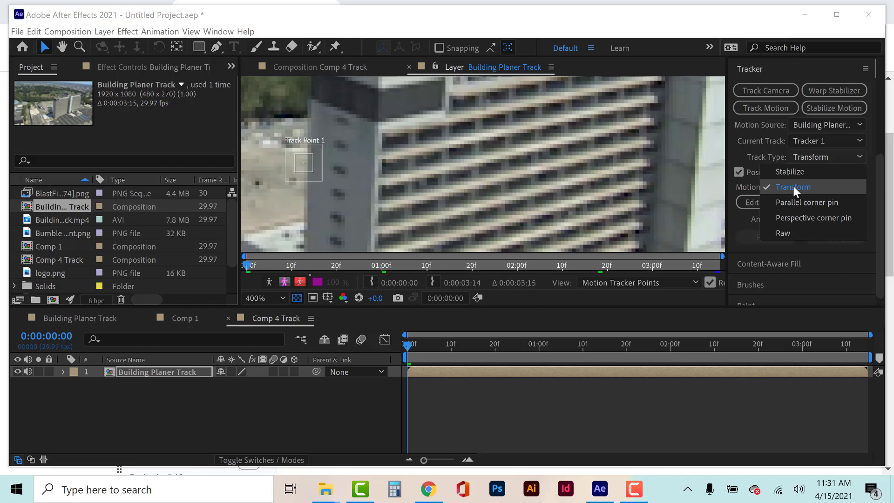
{"action": "left_click", "coordinate": [794, 219]}
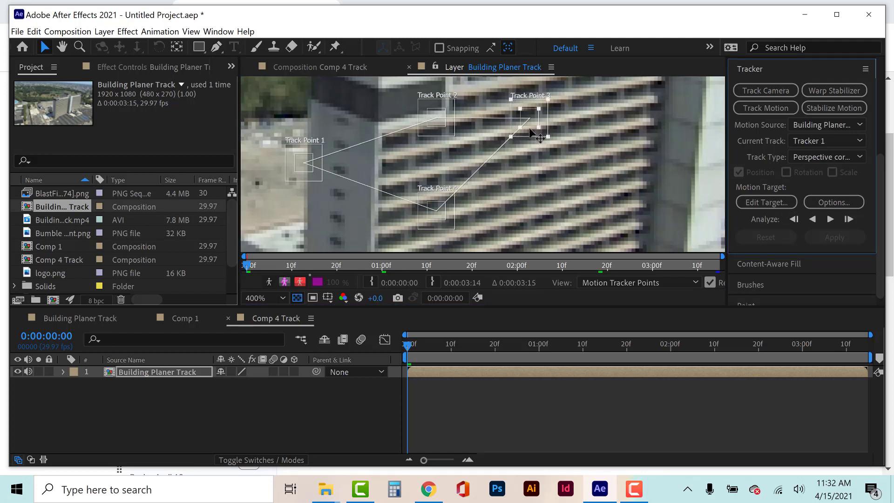
Move Track Point 3 near the facade's outer right edge and Track Point 4 to the facade's lower left, widening their search regions.
{"action": "left_click_drag", "start_coordinate": [530, 129], "coordinate": [650, 191]}
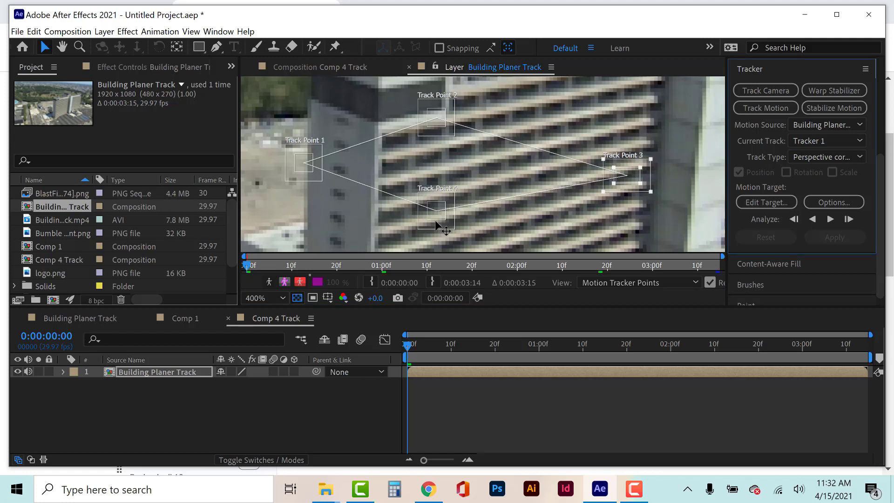
{"action": "left_click_drag", "start_coordinate": [437, 225], "coordinate": [480, 235]}
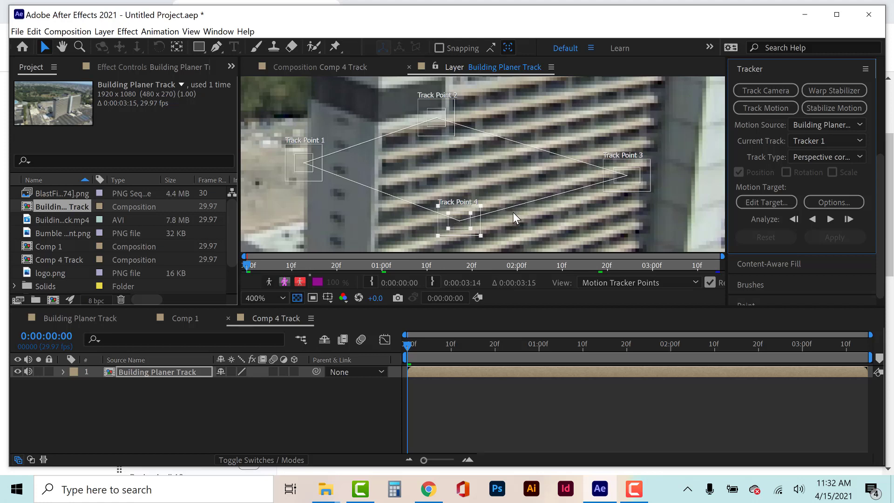
{"action": "left_click", "coordinate": [434, 127]}
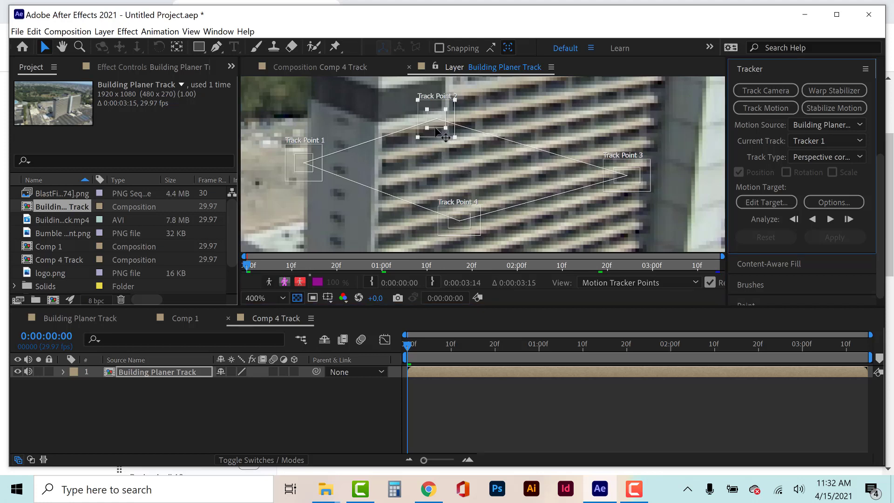
{"action": "left_click_drag", "start_coordinate": [435, 131], "coordinate": [585, 116]}
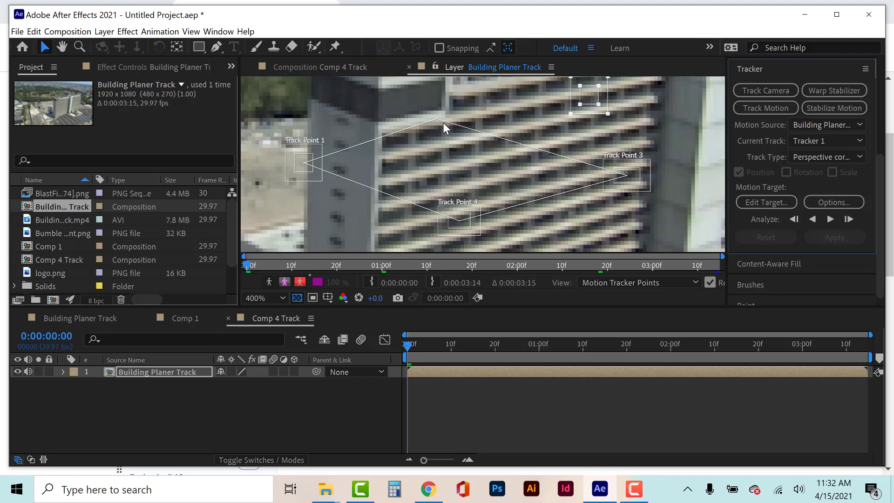
{"action": "key", "text": "ctrl+z"}
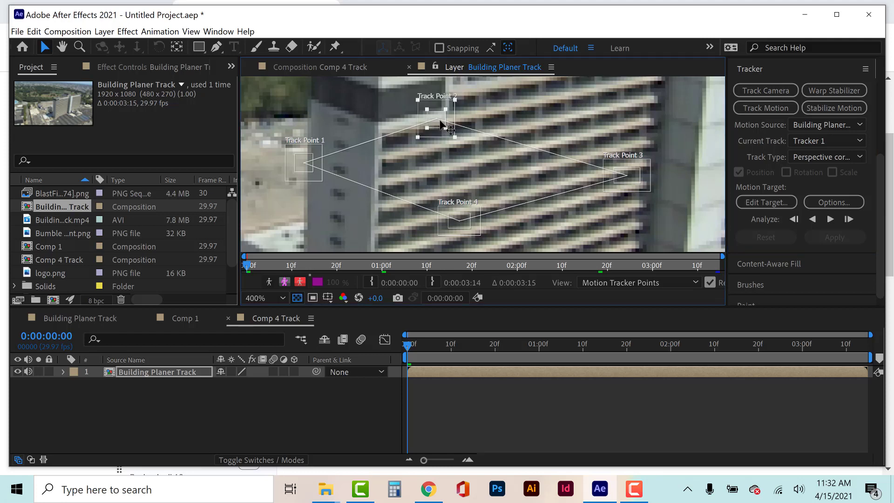
Move Track Point 2 above Track Point 3 and Track Point 1 above Track Point 4 on the facade, widening their tracking regions.
{"action": "left_click", "coordinate": [438, 130]}
{"action": "left_click_drag", "start_coordinate": [437, 131], "coordinate": [632, 102]}
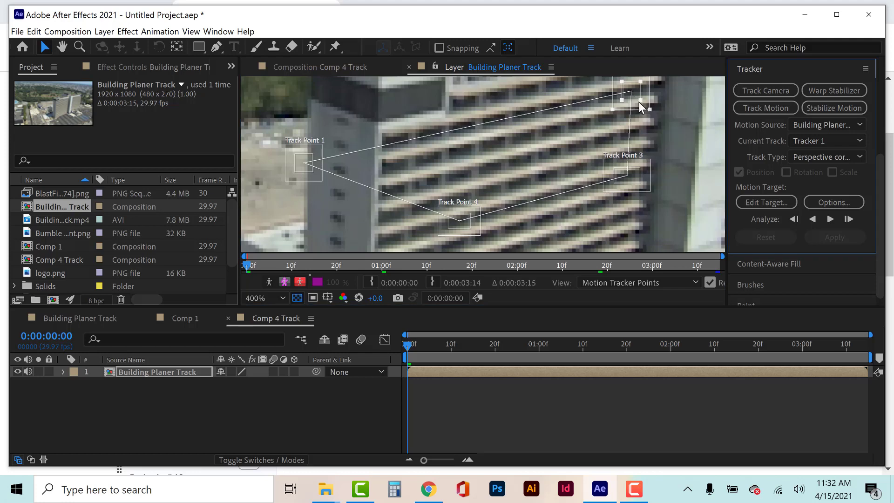
{"action": "left_click_drag", "start_coordinate": [638, 101], "coordinate": [650, 107]}
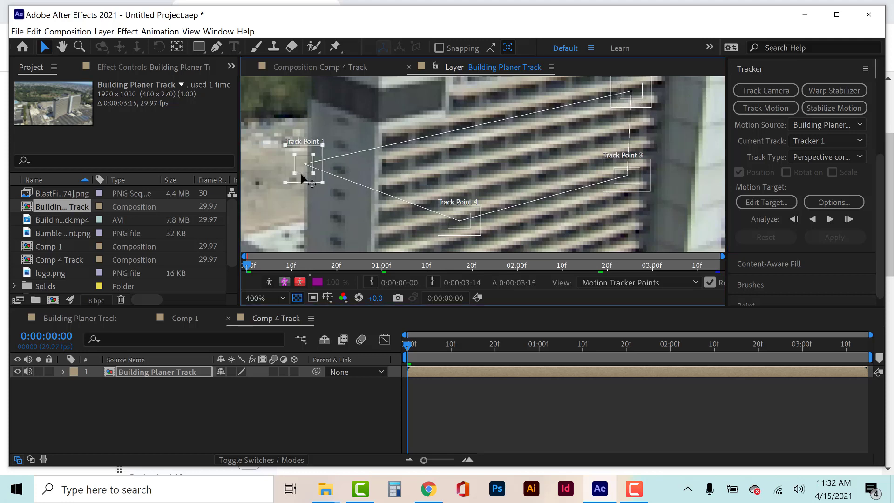
{"action": "left_click_drag", "start_coordinate": [303, 176], "coordinate": [484, 141]}
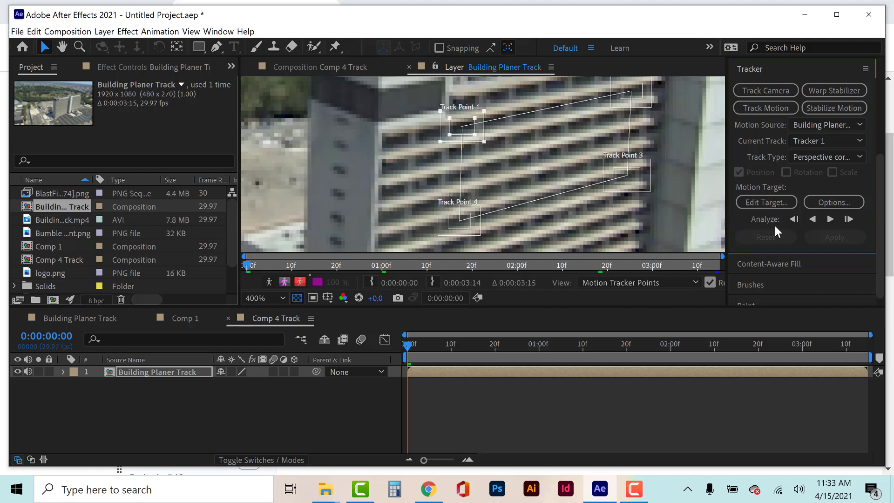
Analyze the track forward one frame at a time to frame 0:00:00:03.
{"action": "left_click", "coordinate": [849, 220]}
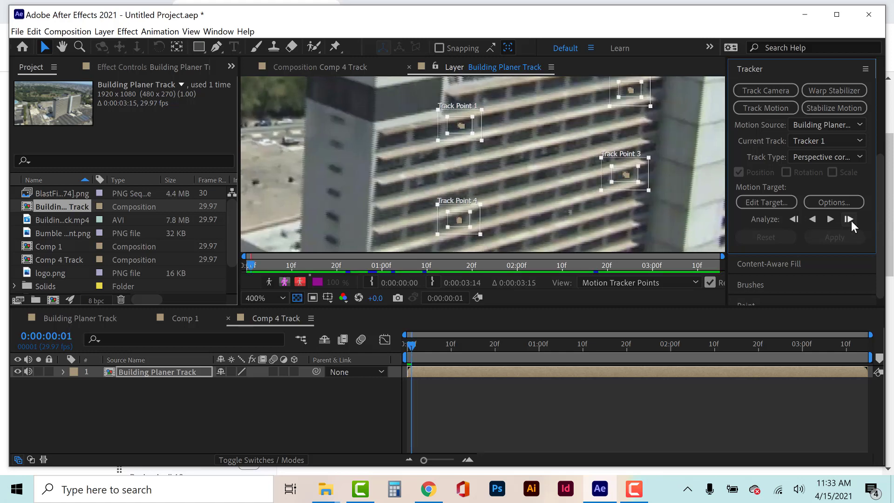
{"action": "left_click", "coordinate": [849, 219]}
{"action": "left_click", "coordinate": [849, 219]}
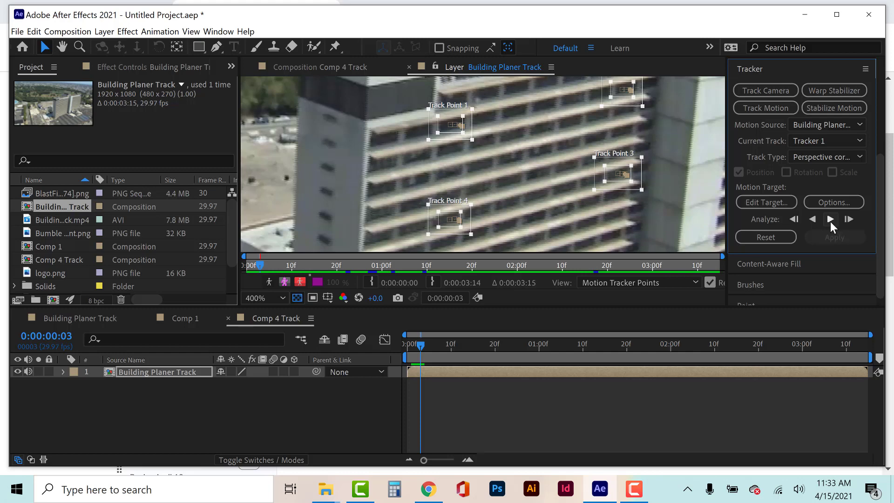
Analyze the remaining footage forward in several passes up to the last frame, 0:00:03:14.
{"action": "left_click", "coordinate": [831, 222]}
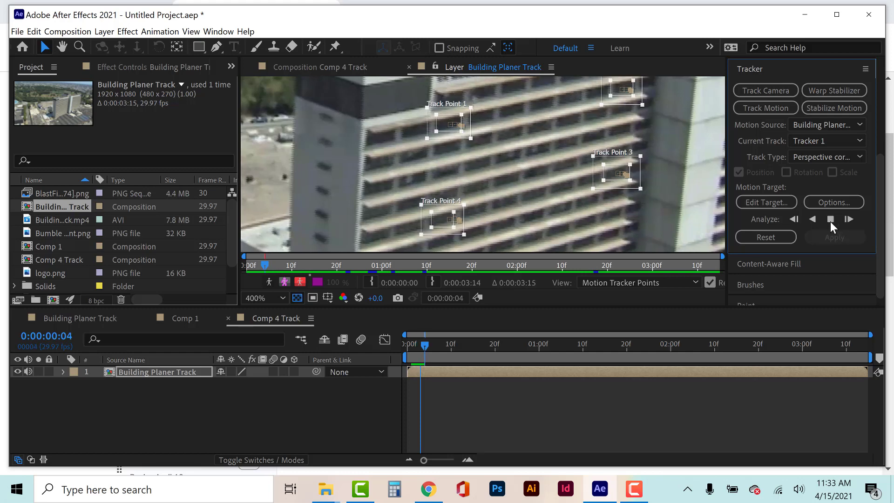
{"action": "left_click", "coordinate": [830, 222]}
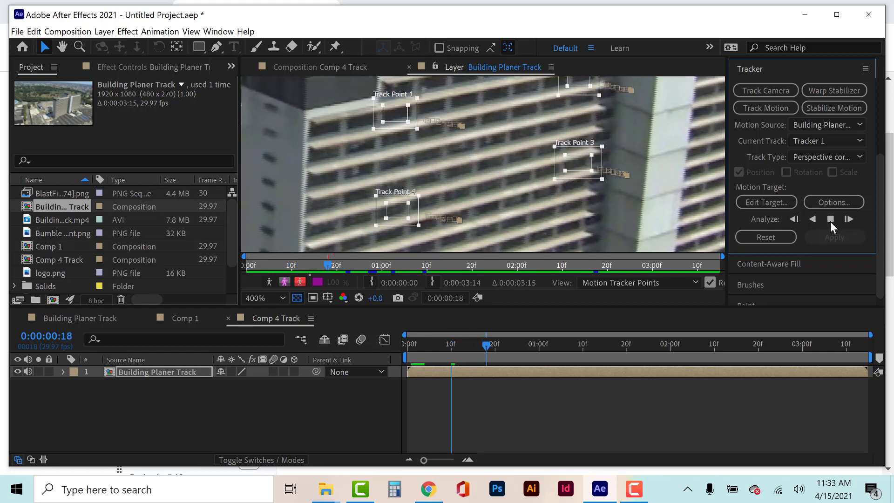
{"action": "left_click", "coordinate": [830, 222]}
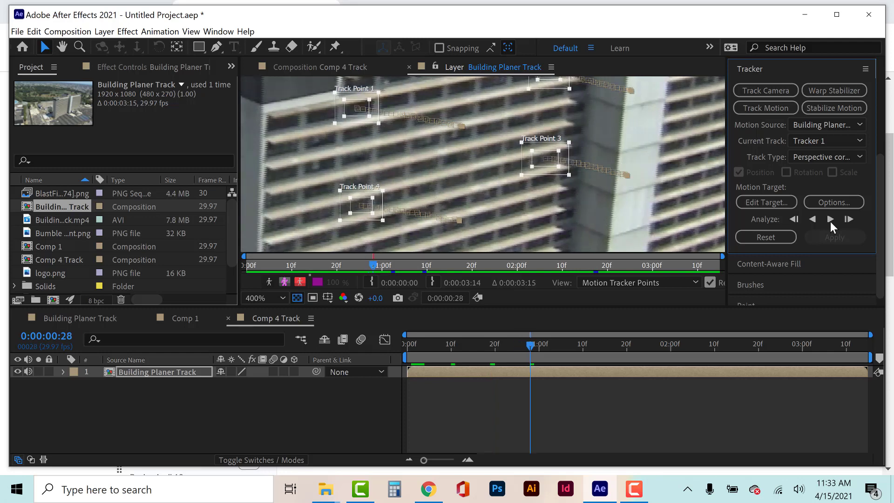
{"action": "left_click", "coordinate": [830, 221]}
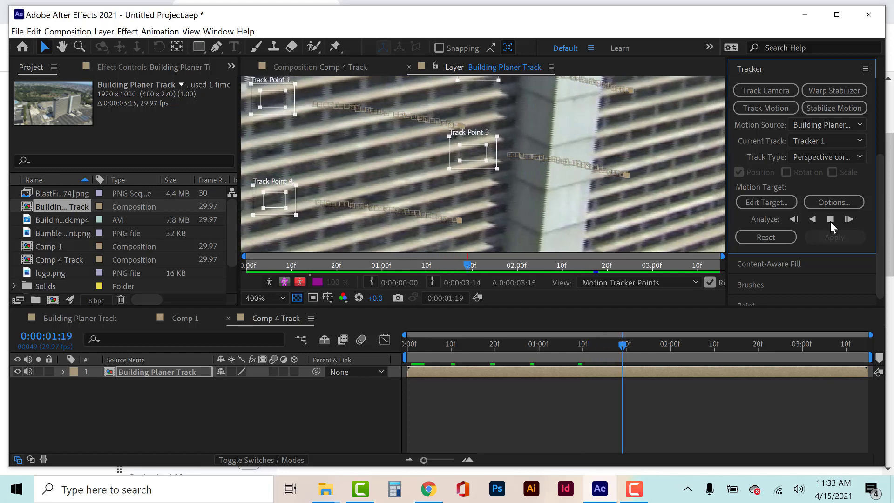
{"action": "left_click", "coordinate": [831, 222]}
{"action": "scroll", "coordinate": [535, 199], "scroll_direction": "down", "scroll_amount": 2}
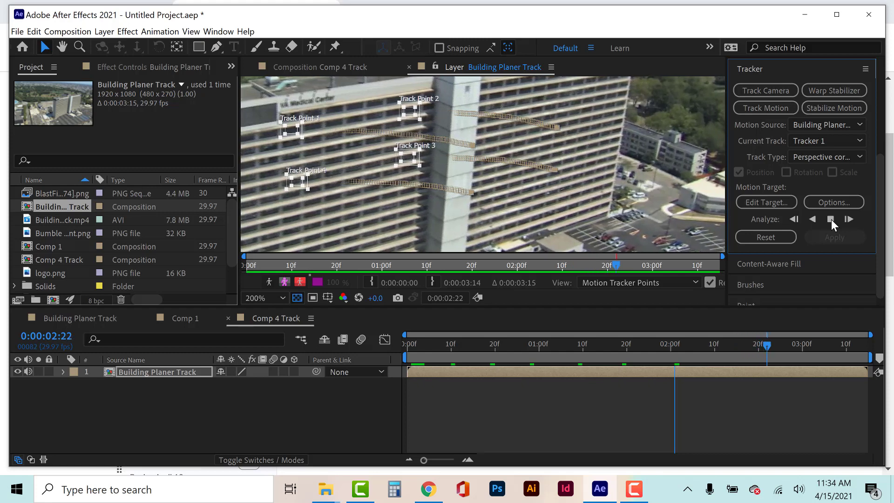
{"action": "left_click", "coordinate": [831, 219]}
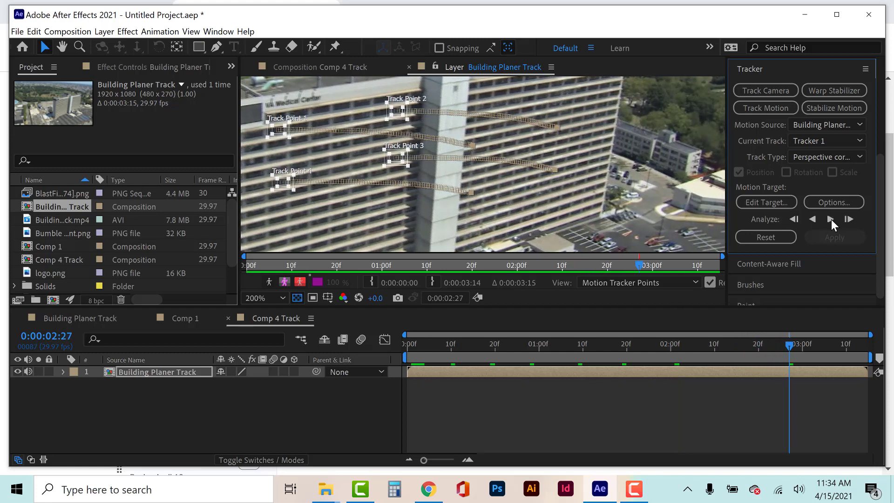
{"action": "left_click", "coordinate": [831, 219]}
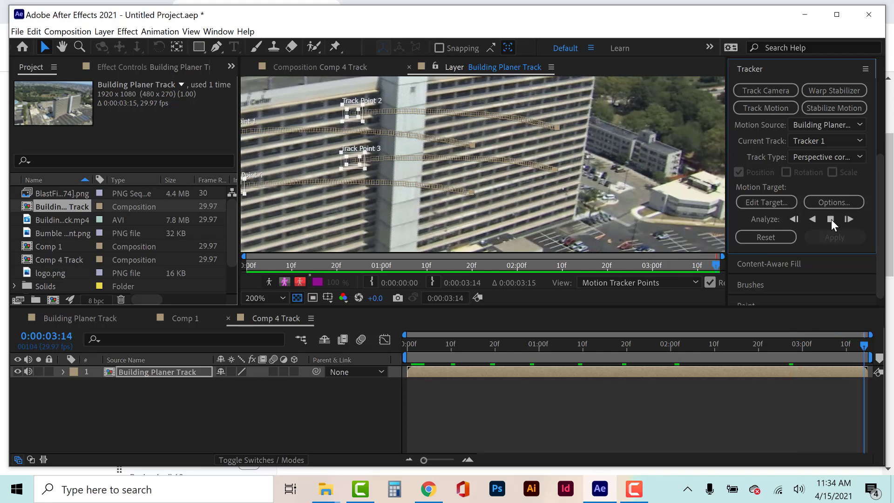
{"action": "scroll", "coordinate": [420, 163], "scroll_direction": "down", "scroll_amount": 1}
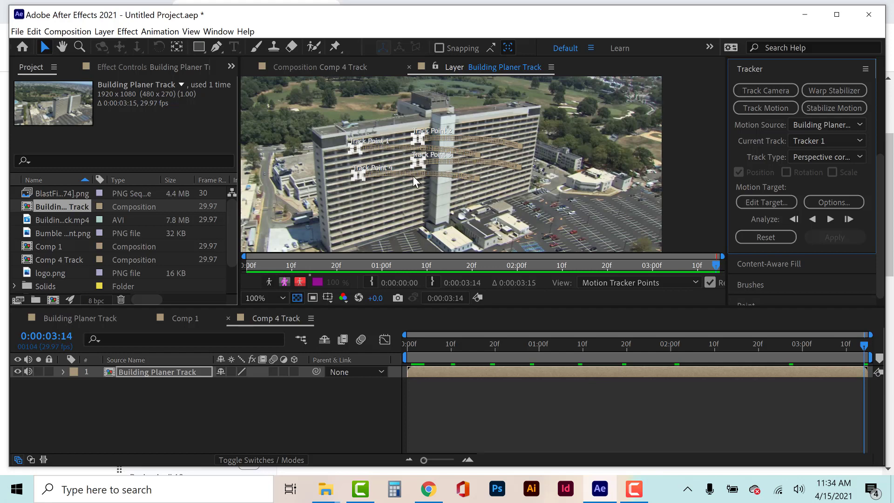
Add Comp 1 with the Zillow logo to Comp 4 Track, above the Building Planer Track layer.
{"action": "left_click", "coordinate": [777, 198]}
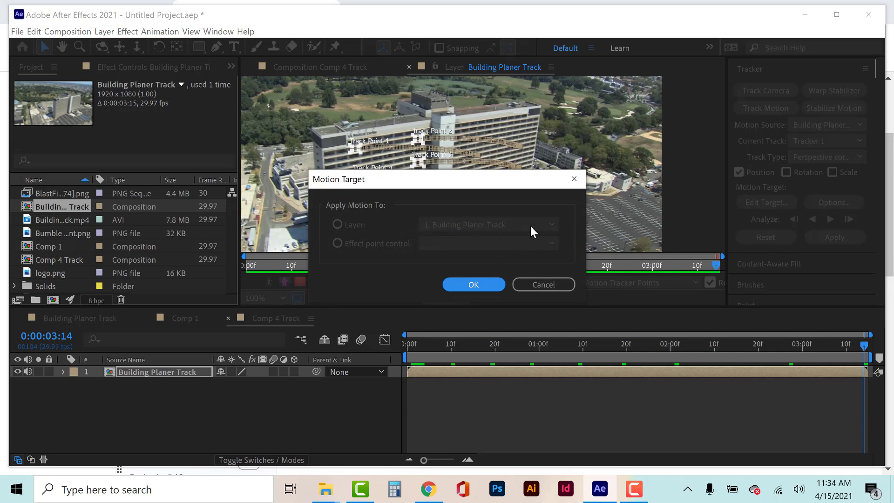
{"action": "left_click", "coordinate": [541, 282]}
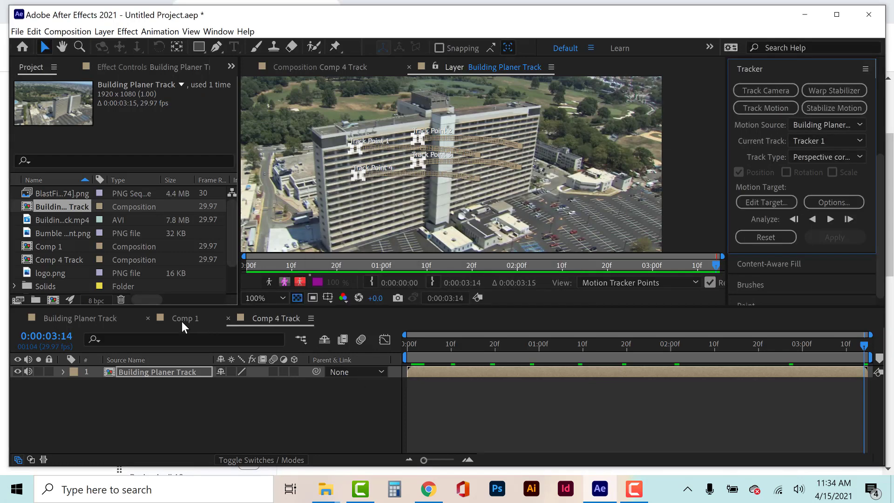
{"action": "left_click", "coordinate": [182, 321]}
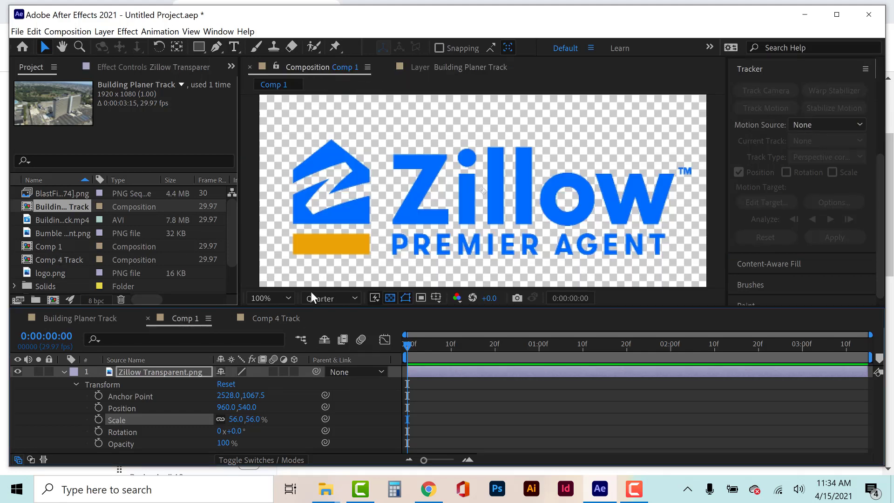
{"action": "left_click", "coordinate": [263, 319]}
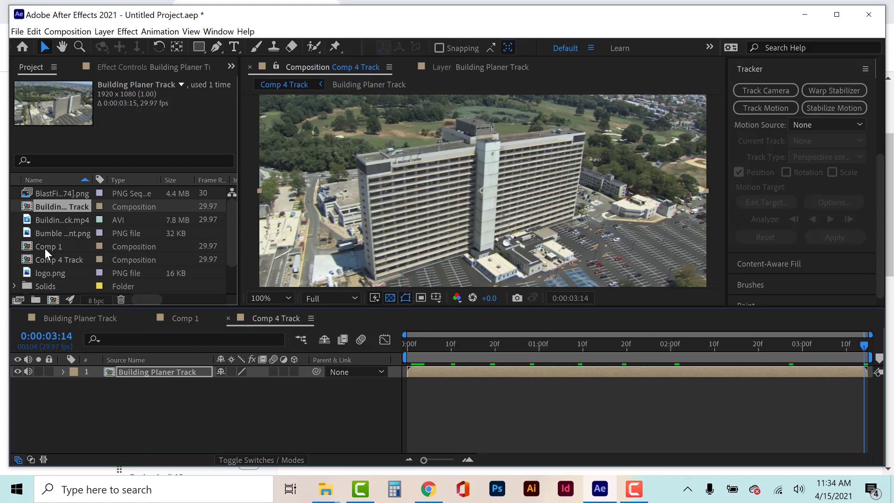
{"action": "left_click_drag", "start_coordinate": [46, 246], "coordinate": [212, 367]}
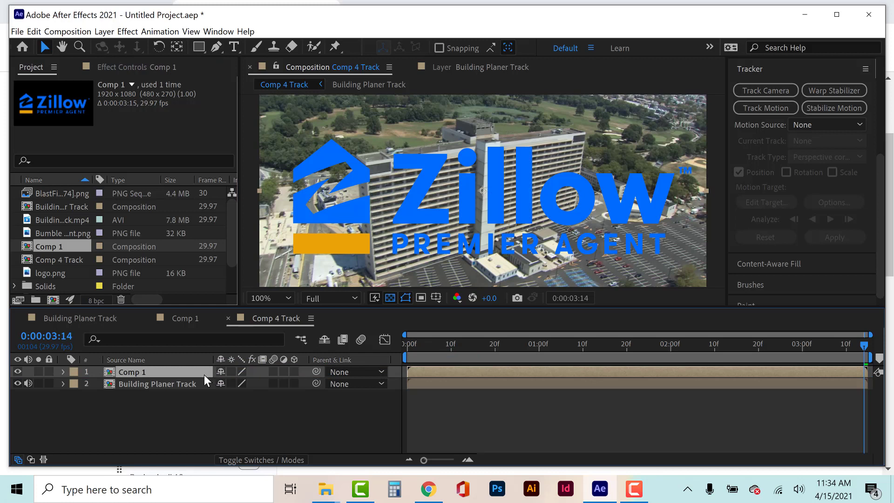
Set Comp 1 as the motion target for the Building Planer Track layer's Tracker 1.
{"action": "left_click", "coordinate": [179, 384]}
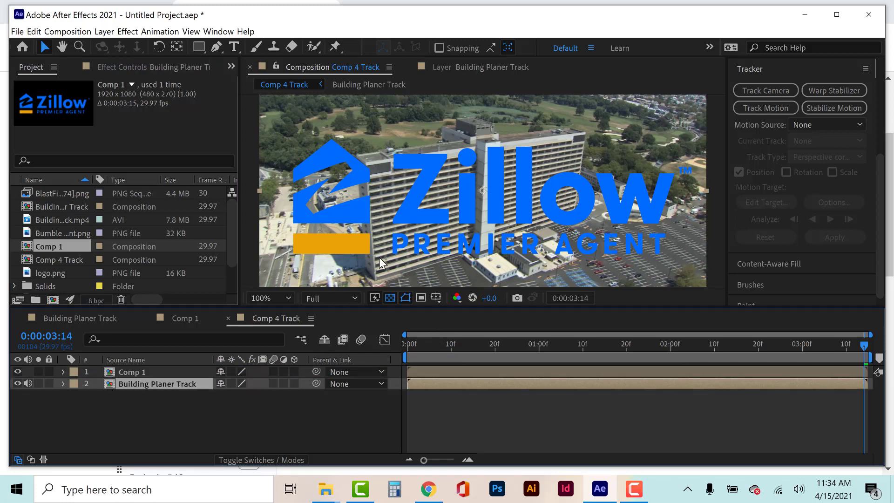
{"action": "left_click", "coordinate": [462, 67]}
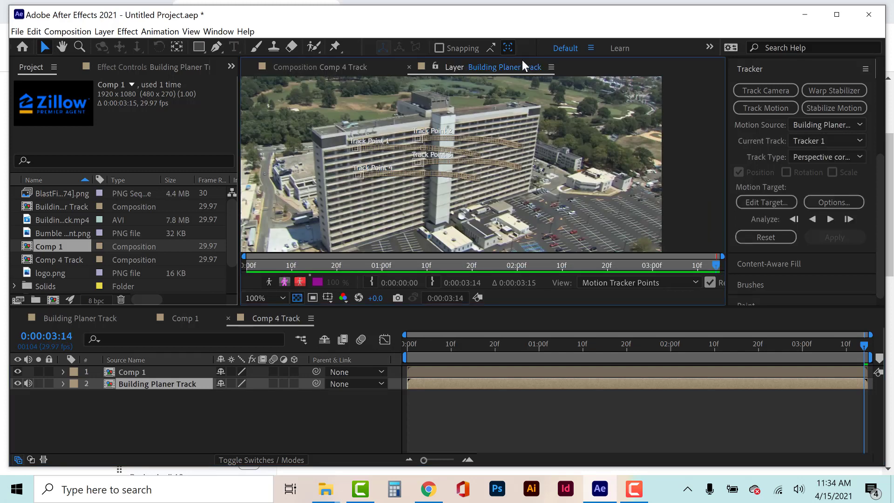
{"action": "left_click", "coordinate": [788, 205]}
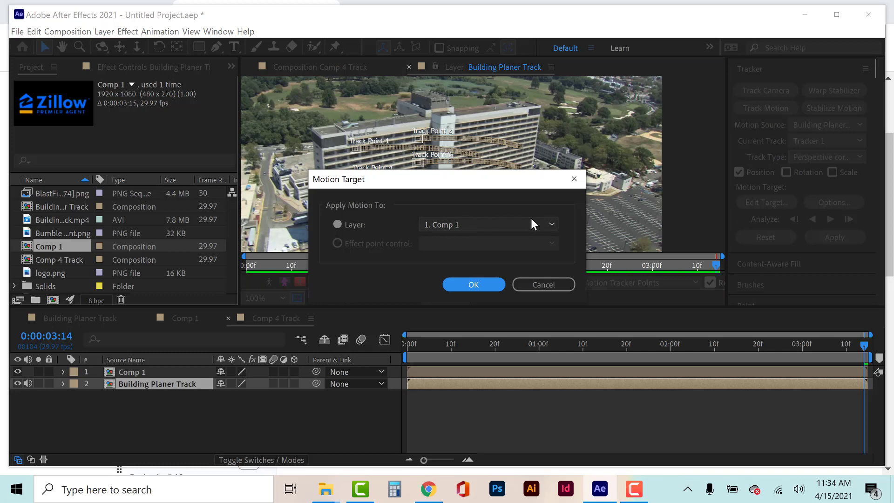
{"action": "left_click", "coordinate": [494, 280]}
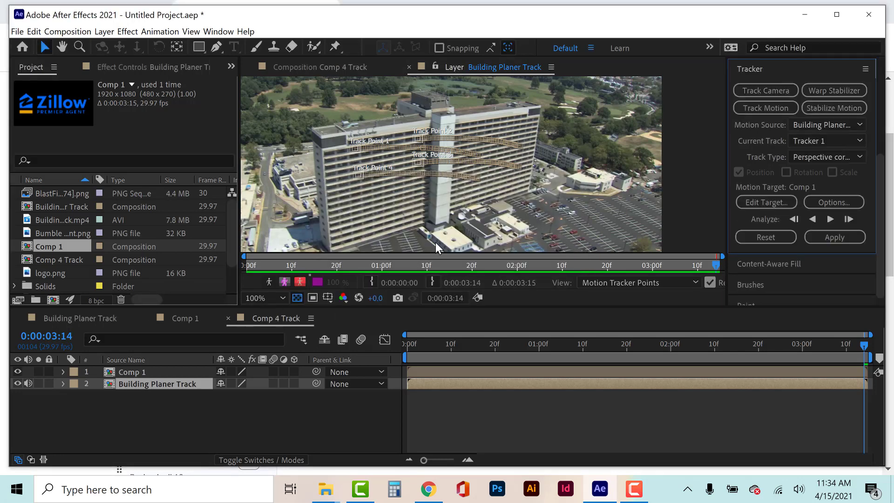
Try applying the tracked perspective corner pin to Comp 1 and inspect the layer's path and keyframes around 0:00:03:10.
{"action": "left_click", "coordinate": [832, 237]}
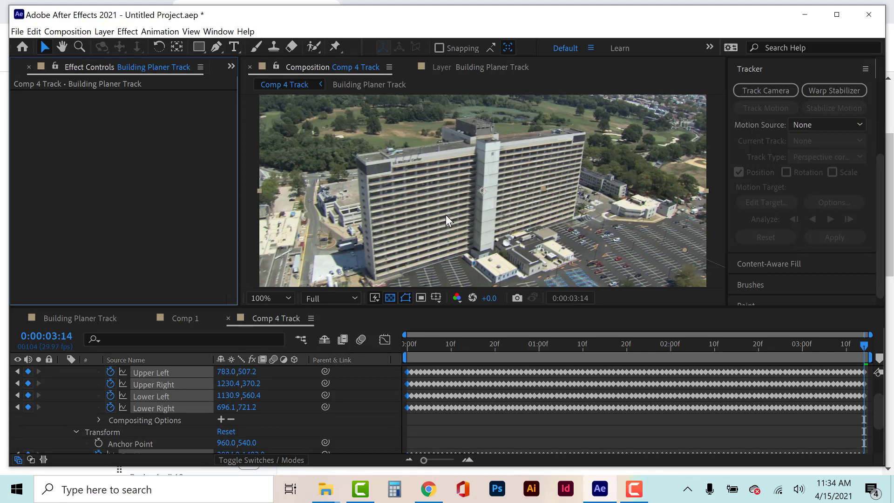
{"action": "key", "text": "comma"}
{"action": "key", "text": "comma"}
{"action": "key", "text": "comma"}
{"action": "key", "text": "comma"}
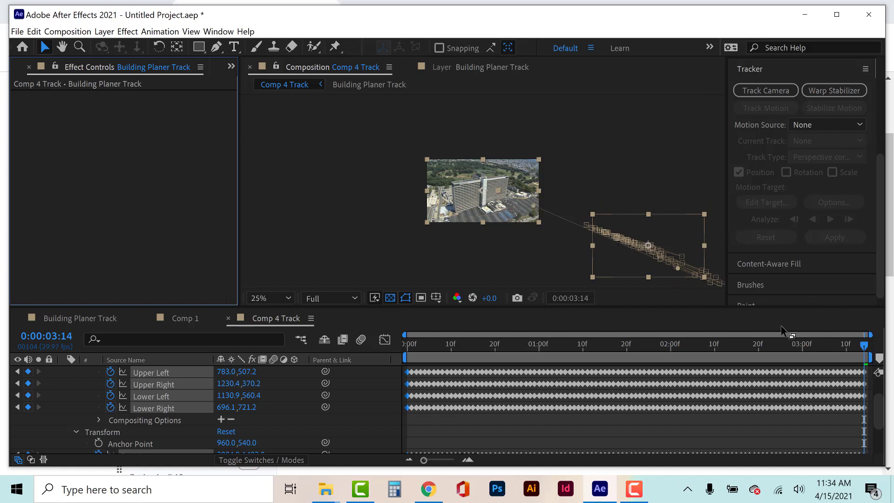
{"action": "left_click_drag", "start_coordinate": [862, 343], "coordinate": [845, 351]}
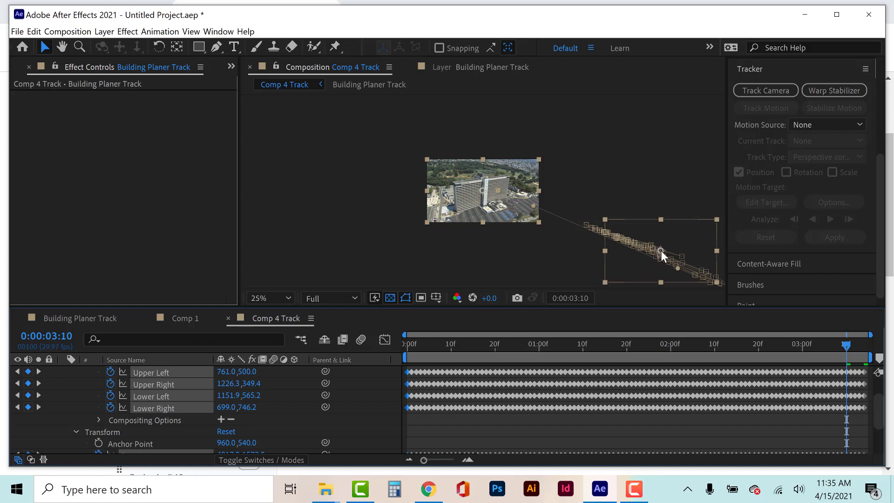
{"action": "scroll", "coordinate": [251, 410], "scroll_direction": "up", "scroll_amount": 3}
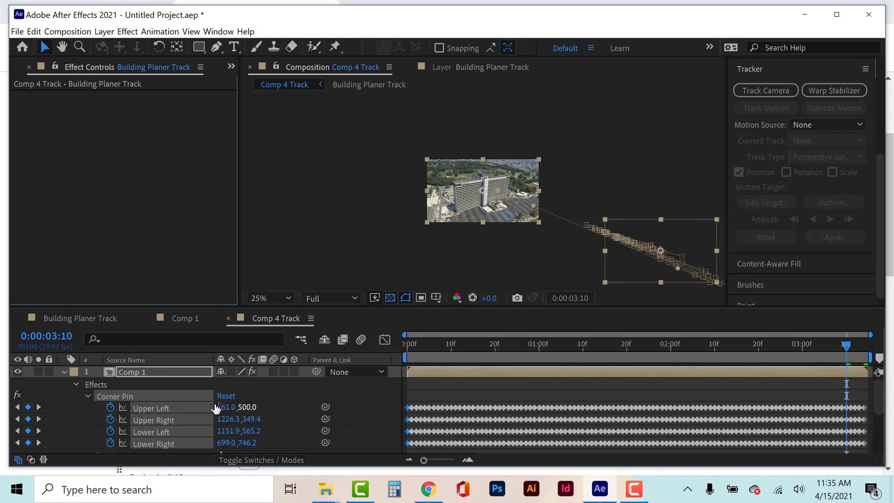
{"action": "left_click", "coordinate": [144, 368]}
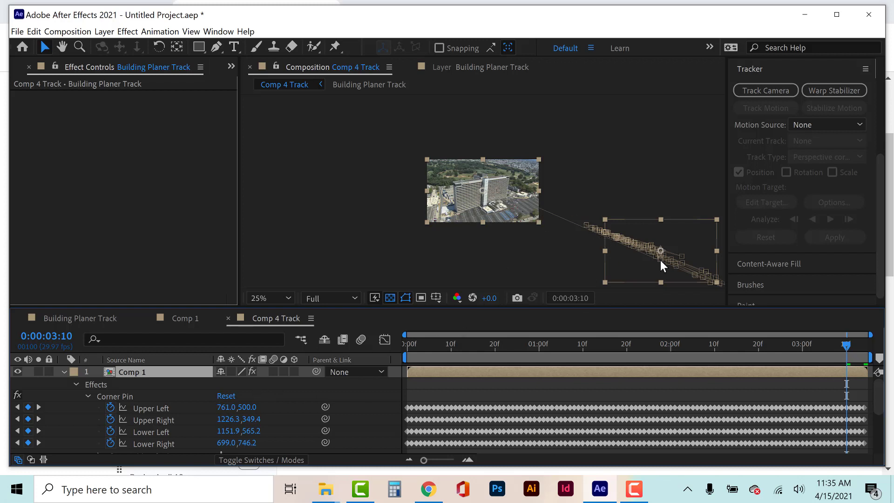
{"action": "key", "text": "ctrl+z"}
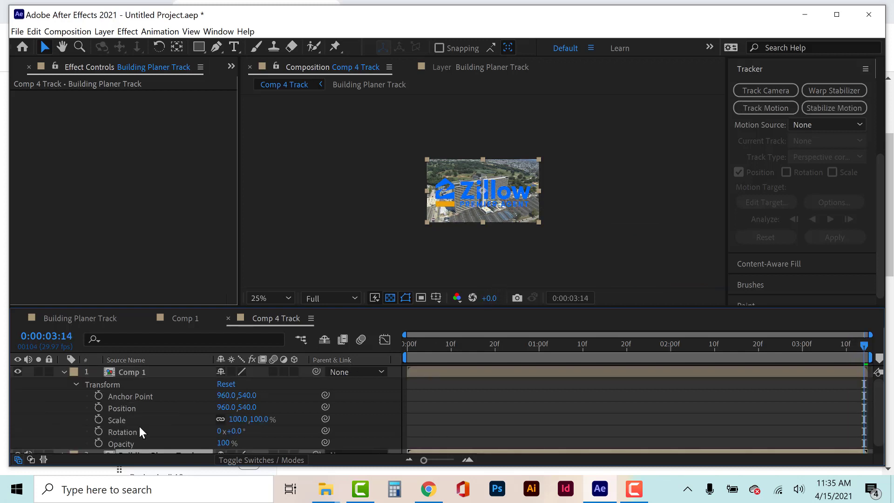
Reconfirm Comp 1 as the motion target for the Building Planer Track layer's Tracker 1 and return the playhead to 0:00:00:00.
{"action": "scroll", "coordinate": [142, 421], "scroll_direction": "down", "scroll_amount": 1}
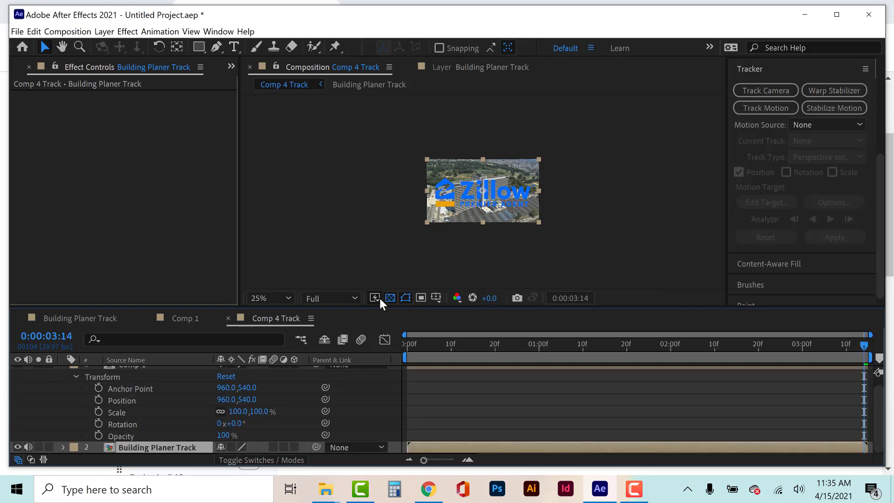
{"action": "left_click", "coordinate": [476, 66]}
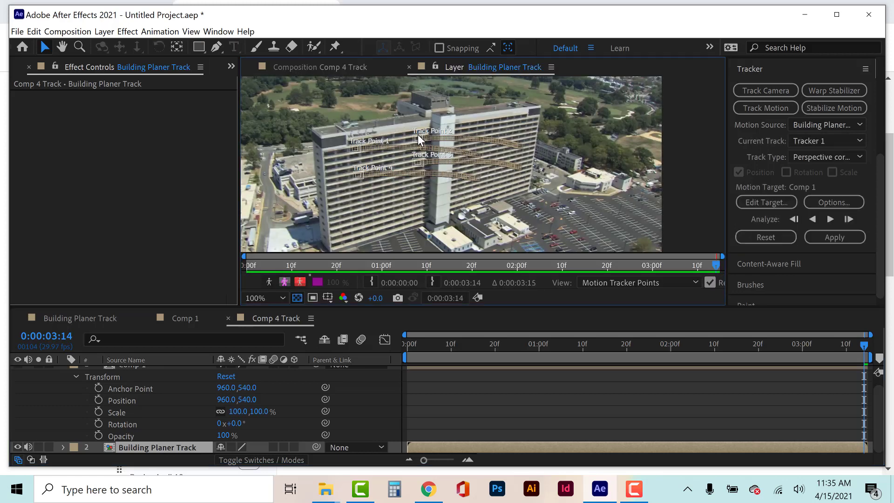
{"action": "left_click", "coordinate": [769, 205]}
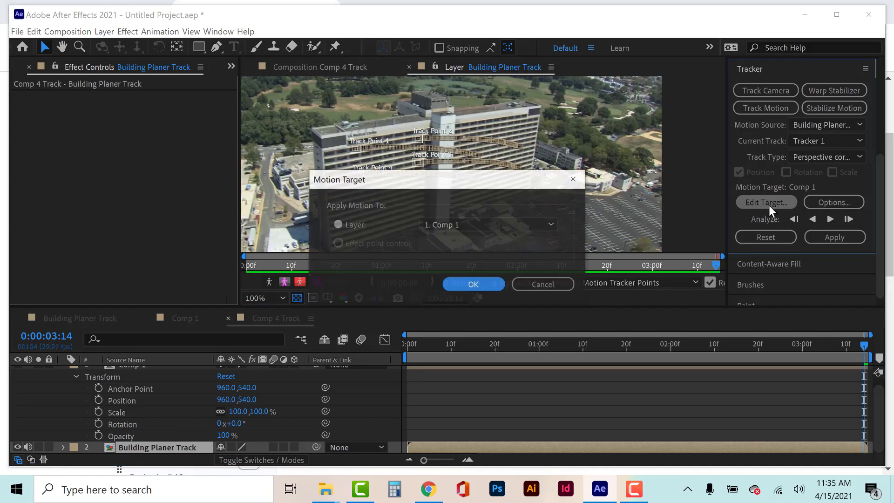
{"action": "left_click", "coordinate": [462, 225]}
{"action": "left_click", "coordinate": [462, 236]}
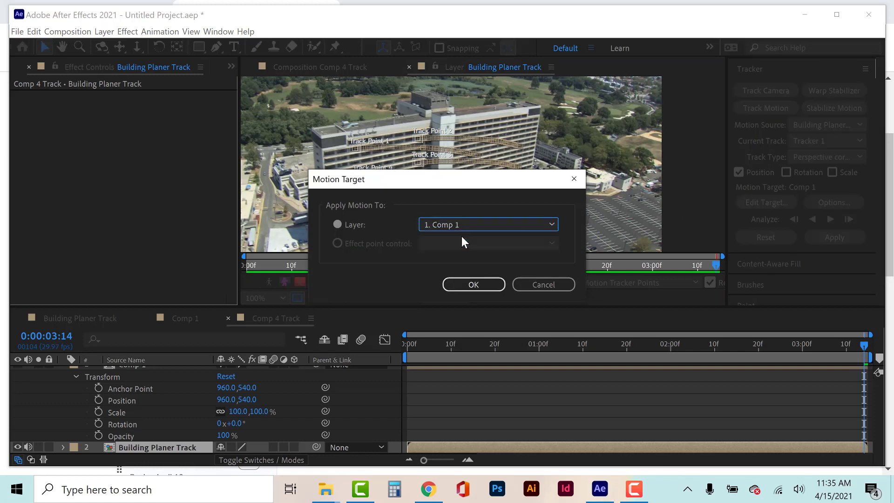
{"action": "left_click", "coordinate": [471, 286]}
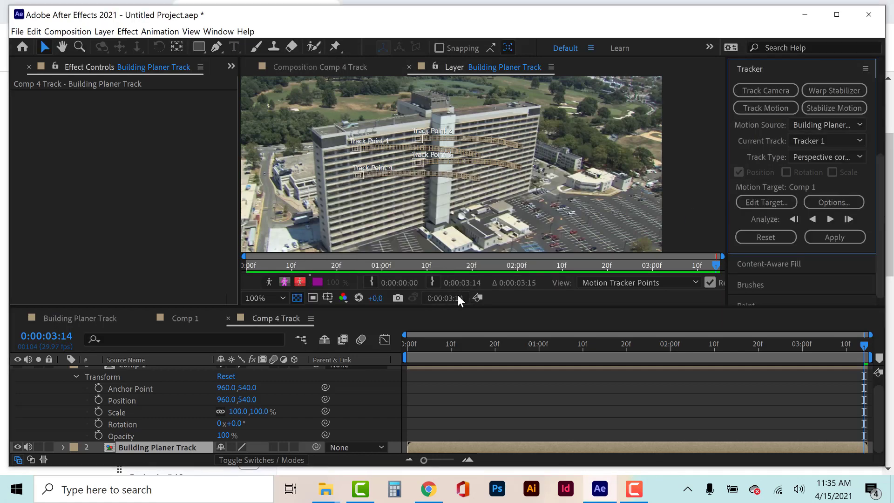
{"action": "left_click_drag", "start_coordinate": [443, 343], "coordinate": [393, 350]}
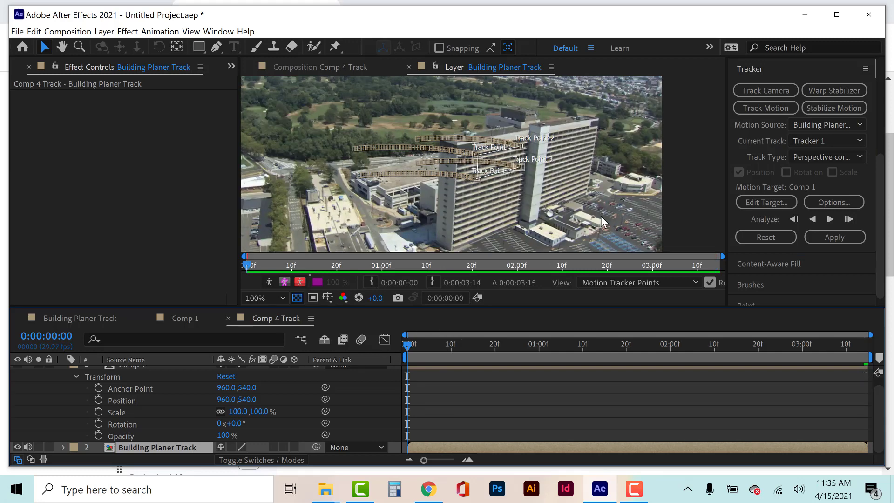
Try applying Tracker 1's perspective corner pin to Comp 1 from the first frame, and undo it.
{"action": "left_click", "coordinate": [826, 239]}
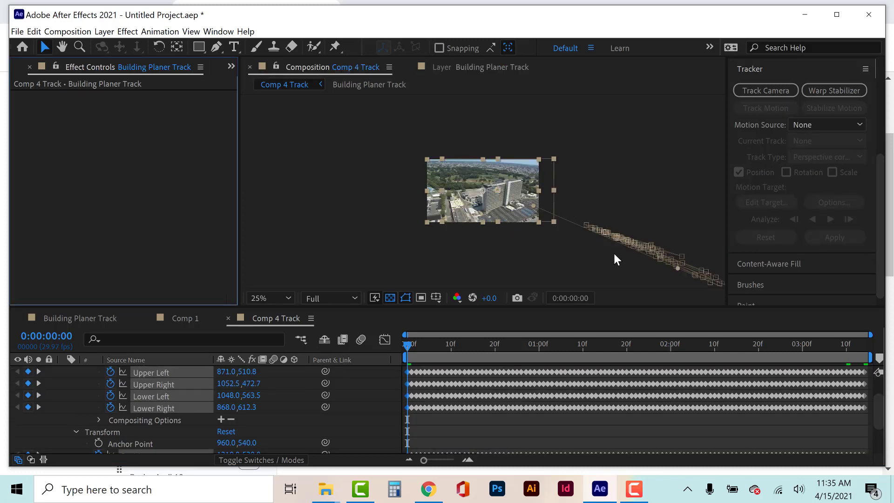
{"action": "key", "text": "ctrl+z"}
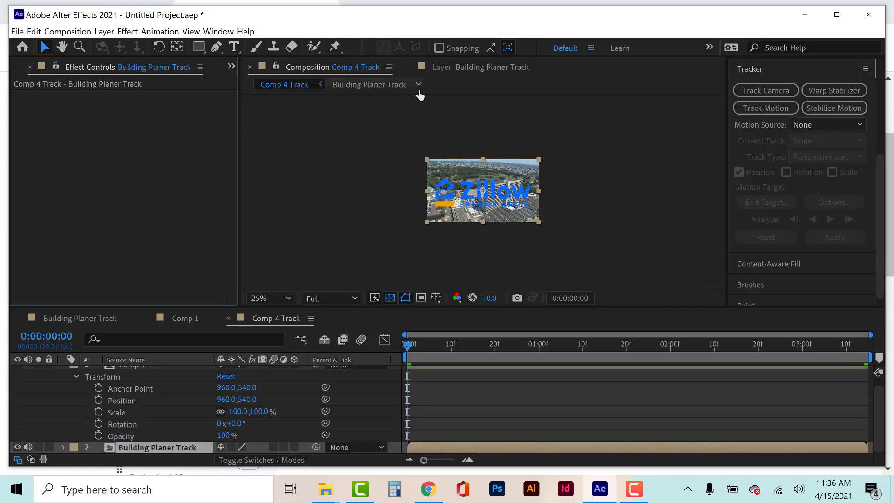
Set the scale of the Zillow Transparent.png layer in Comp 1 to 57% and return to Comp 4 Track.
{"action": "left_click", "coordinate": [182, 318]}
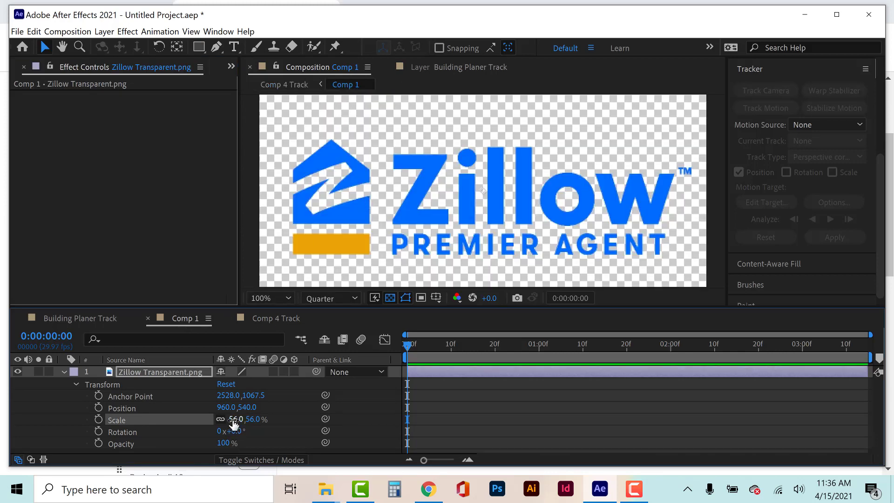
{"action": "left_click_drag", "start_coordinate": [233, 419], "coordinate": [232, 418]}
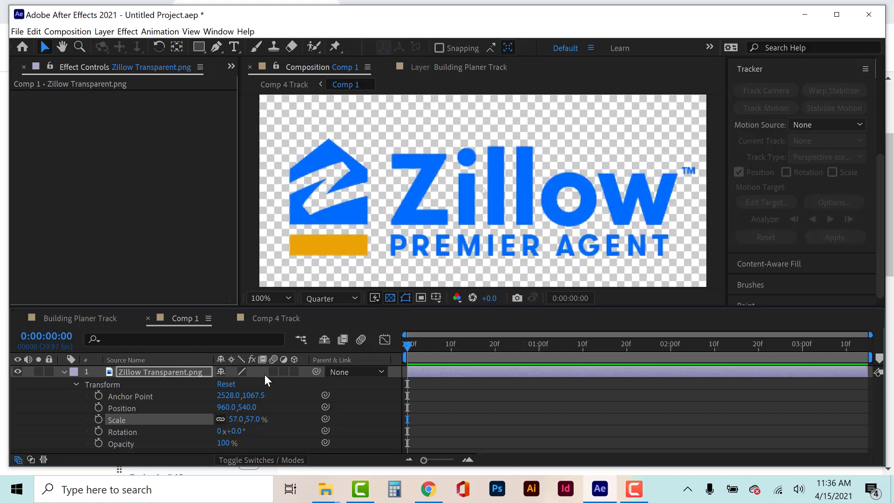
{"action": "left_click", "coordinate": [269, 320]}
{"action": "key", "text": "period"}
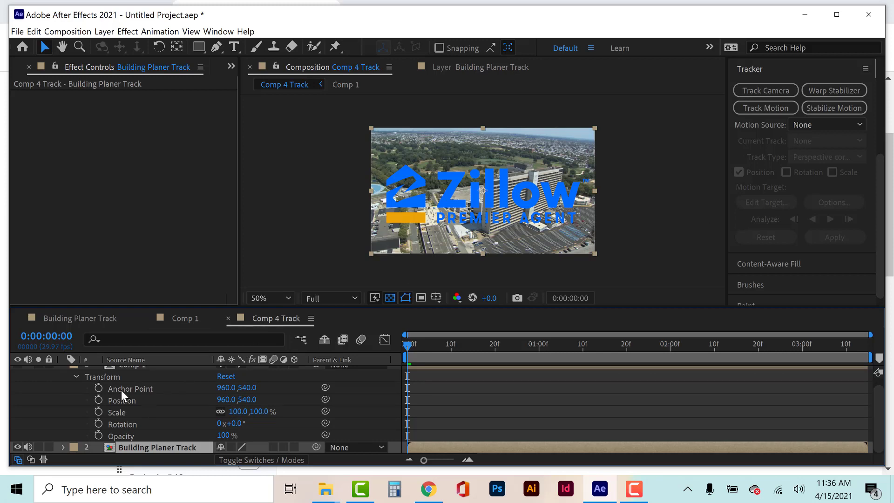
Collapse Comp 1's properties in the timeline and show the Building Planer Track layer with its track points.
{"action": "scroll", "coordinate": [121, 389], "scroll_direction": "up", "scroll_amount": 1}
{"action": "left_click", "coordinate": [63, 371]}
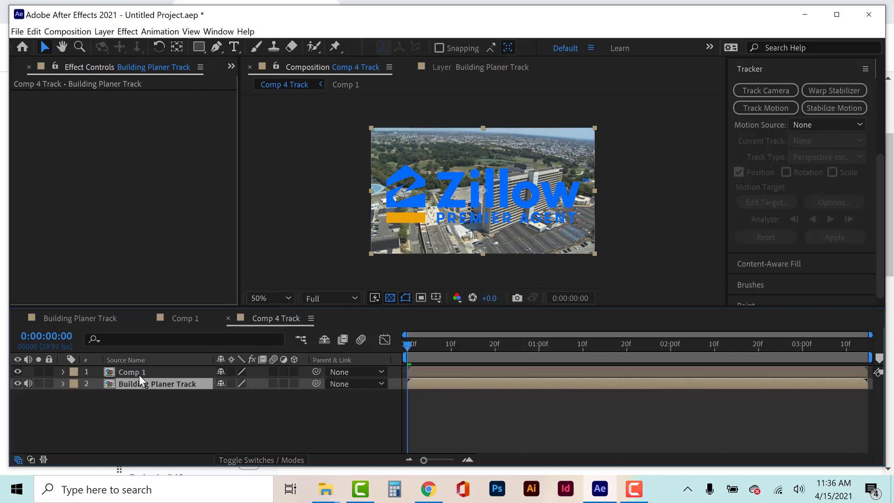
{"action": "left_click", "coordinate": [138, 373]}
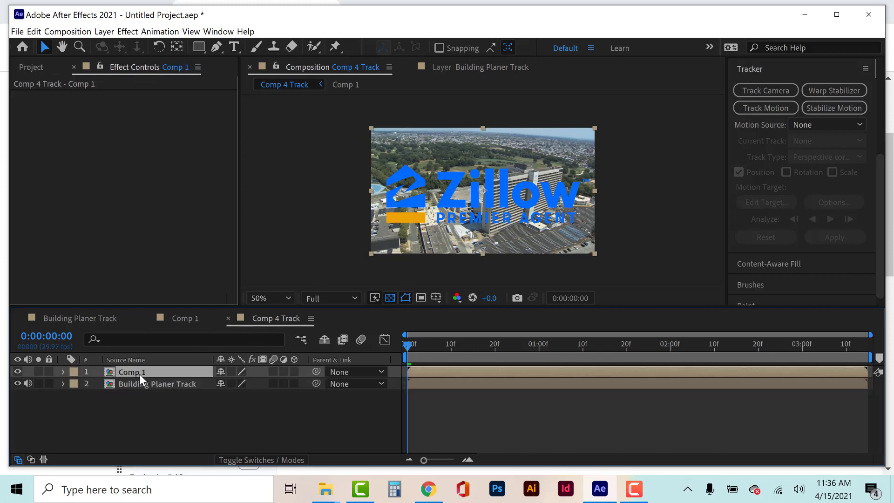
{"action": "left_click", "coordinate": [448, 387]}
{"action": "left_click", "coordinate": [474, 66]}
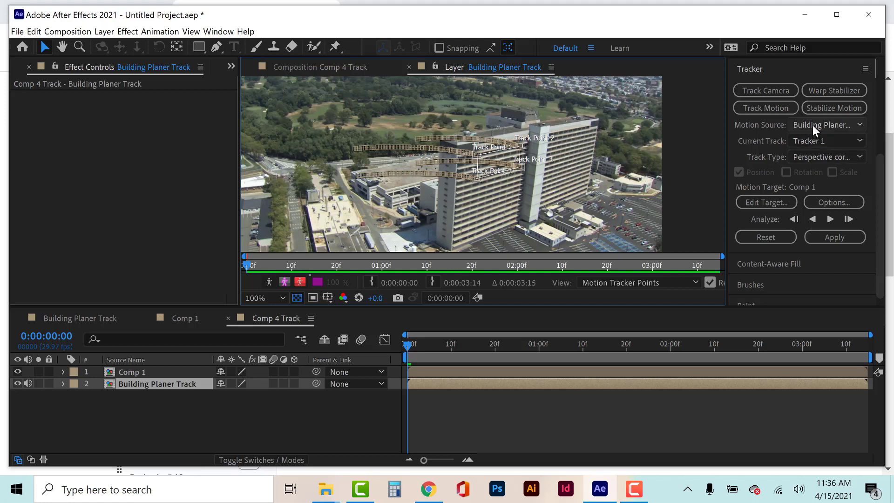
Check that Comp 1 is Tracker 1's motion target and review the motion tracker options.
{"action": "left_click", "coordinate": [778, 205]}
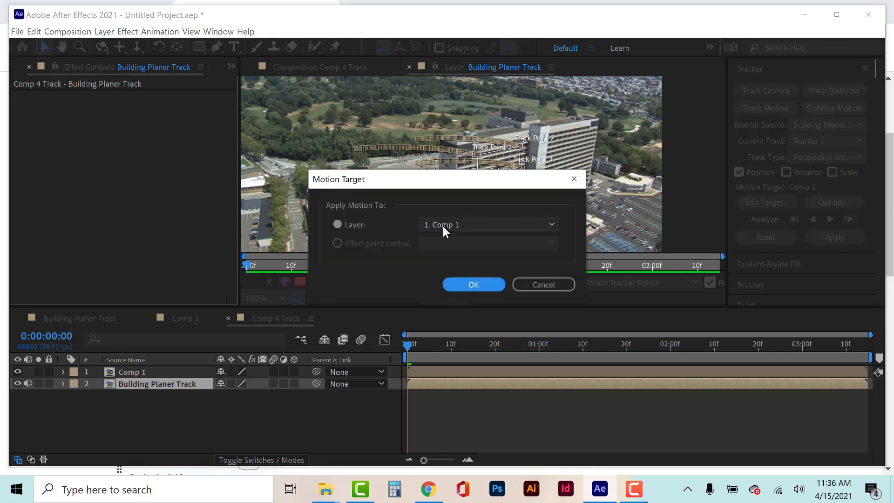
{"action": "left_click", "coordinate": [485, 285]}
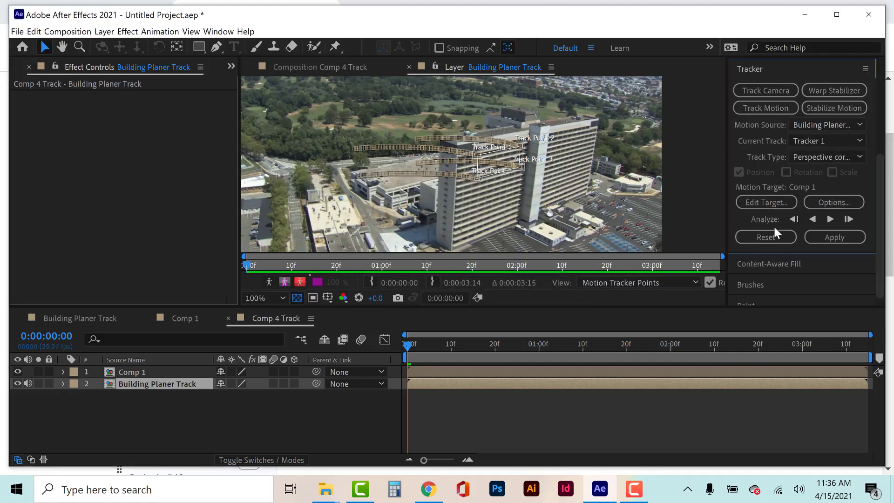
{"action": "left_click", "coordinate": [823, 202]}
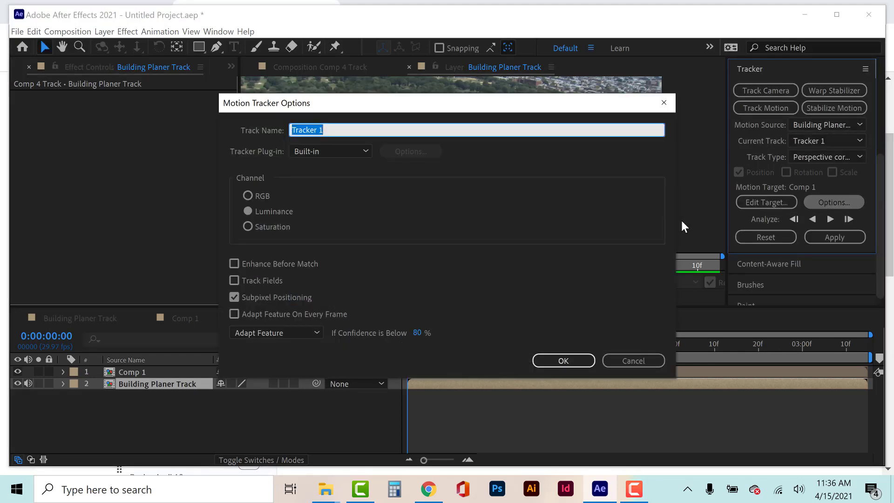
{"action": "left_click", "coordinate": [564, 360]}
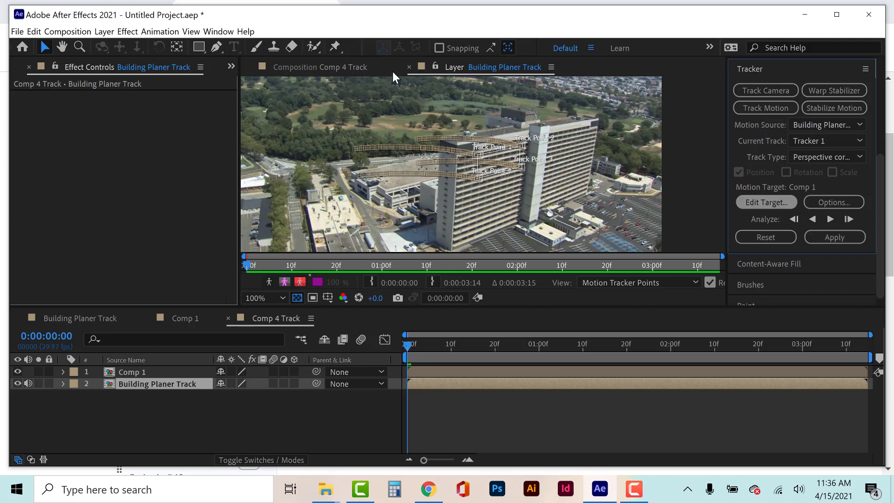
Try applying the perspective corner pin to Comp 1 again, inspect the logo and its Corner Pin and Position keyframes, and undo it.
{"action": "left_click", "coordinate": [834, 237]}
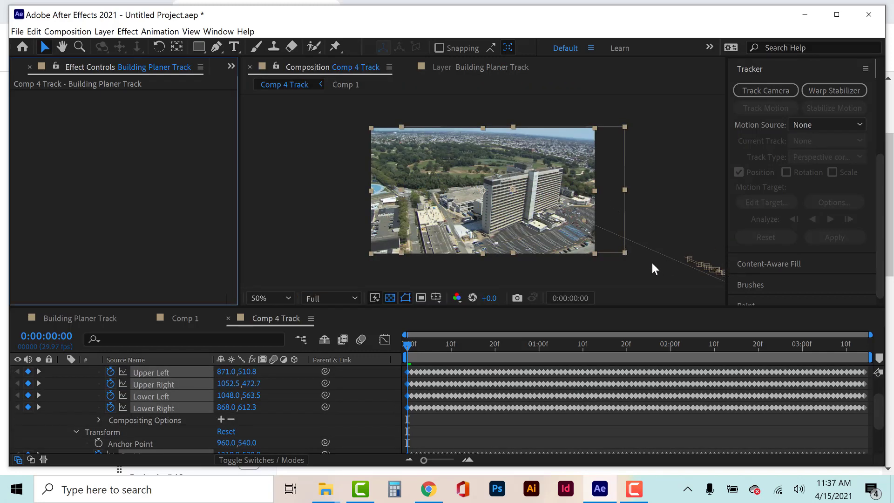
{"action": "key", "text": "comma"}
{"action": "scroll", "coordinate": [540, 254], "scroll_direction": "up", "scroll_amount": 4}
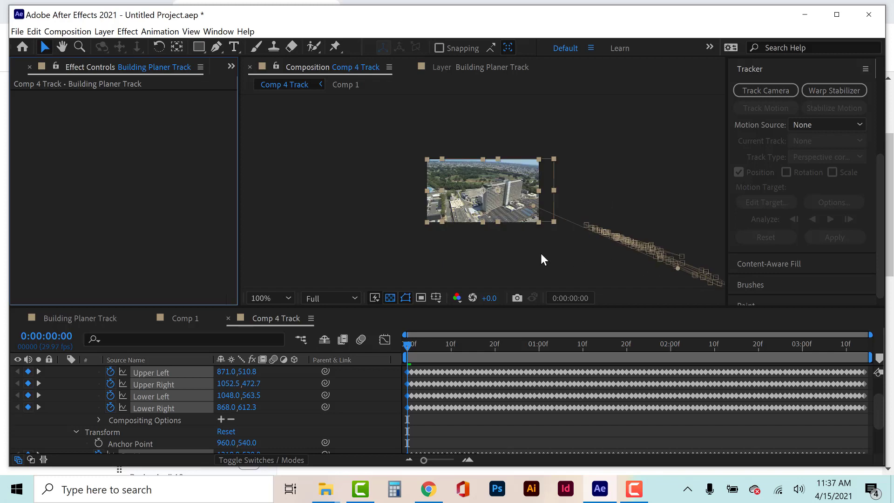
{"action": "scroll", "coordinate": [547, 247], "scroll_direction": "down", "scroll_amount": 3}
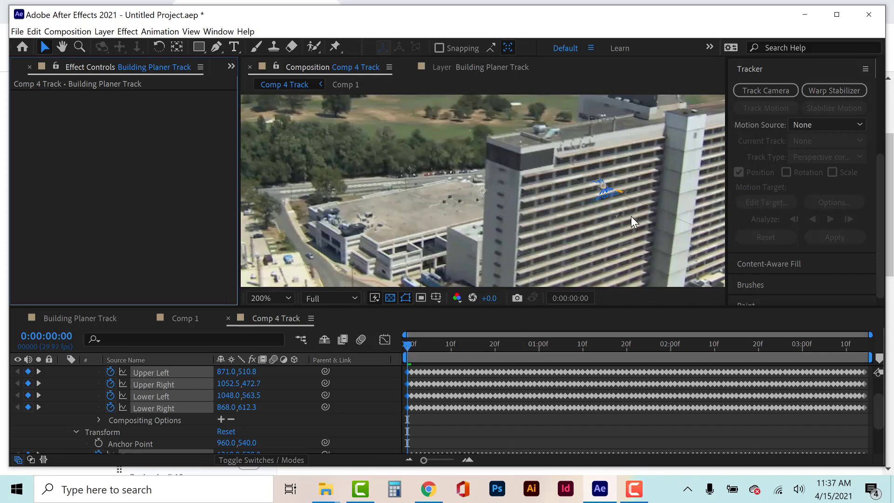
{"action": "scroll", "coordinate": [630, 216], "scroll_direction": "up", "scroll_amount": 4}
{"action": "left_click_drag", "start_coordinate": [664, 226], "coordinate": [320, 226]}
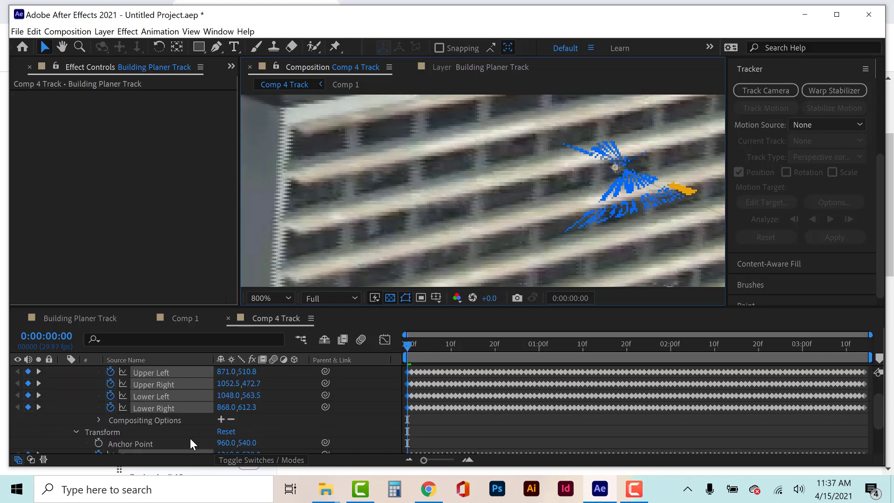
{"action": "scroll", "coordinate": [187, 434], "scroll_direction": "up", "scroll_amount": 1}
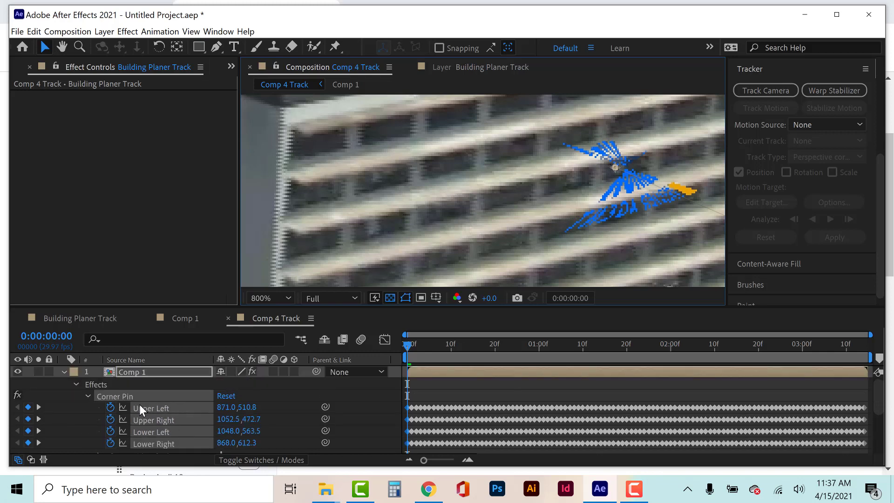
{"action": "scroll", "coordinate": [139, 404], "scroll_direction": "down", "scroll_amount": 4}
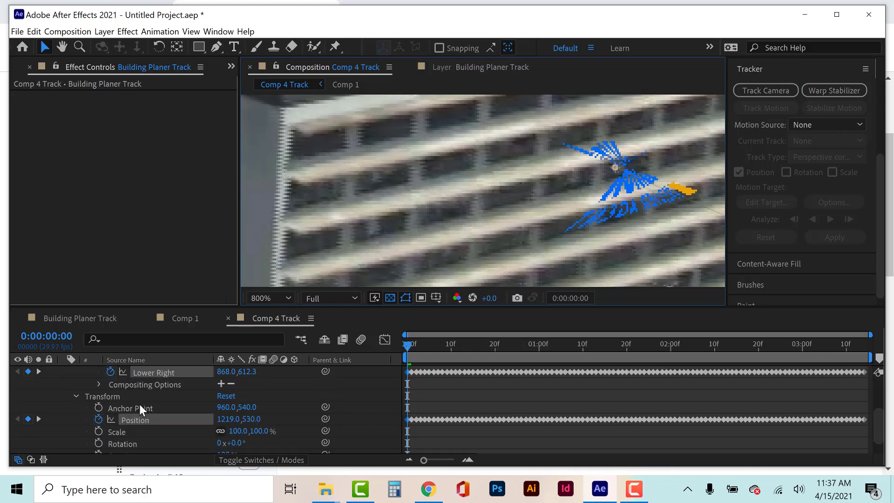
{"action": "scroll", "coordinate": [139, 404], "scroll_direction": "up", "scroll_amount": 3}
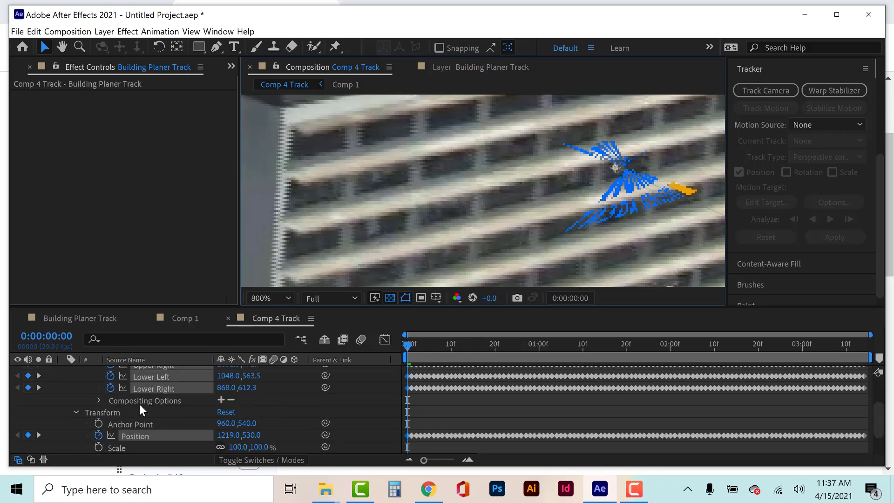
{"action": "scroll", "coordinate": [138, 404], "scroll_direction": "up", "scroll_amount": 3}
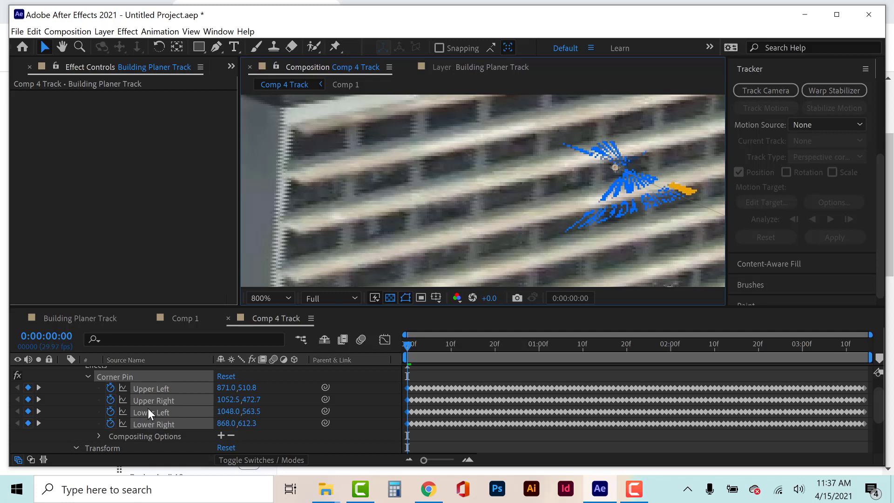
{"action": "key", "text": "ctrl+z"}
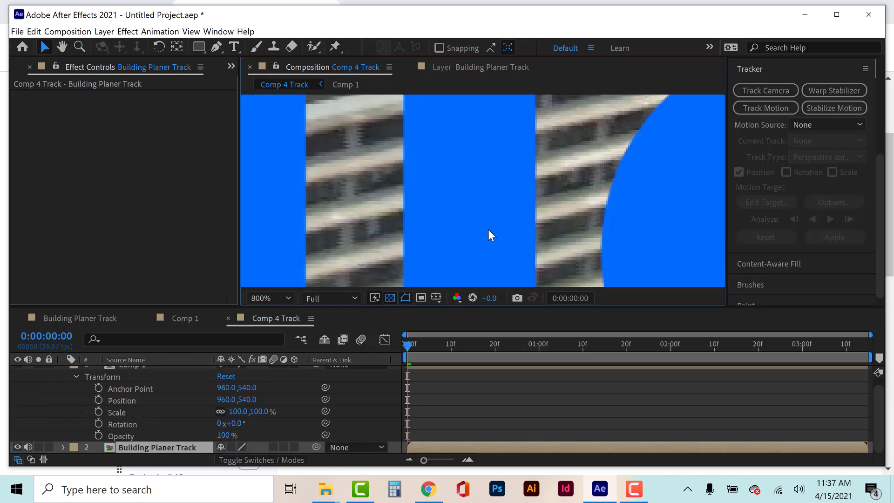
Reset Tracker 1 on the Building Planer Track layer, keeping it as the current track.
{"action": "scroll", "coordinate": [488, 228], "scroll_direction": "down", "scroll_amount": 8}
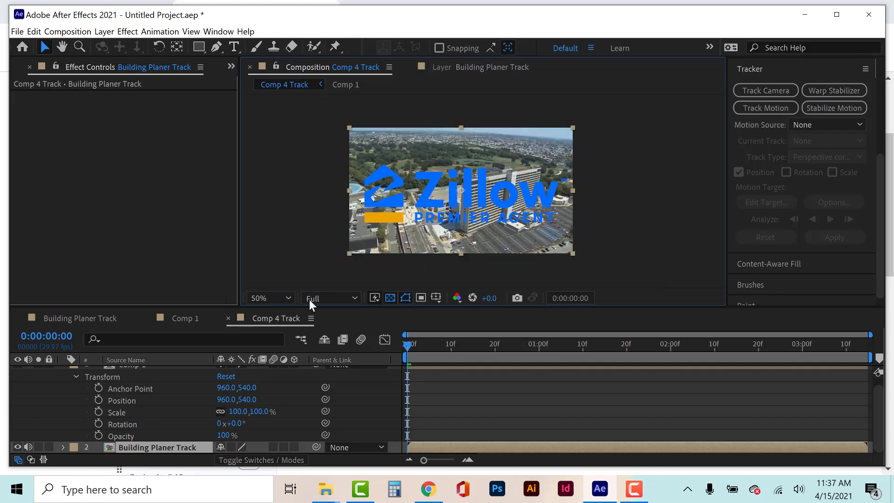
{"action": "left_click", "coordinate": [278, 315]}
{"action": "left_click", "coordinate": [486, 71]}
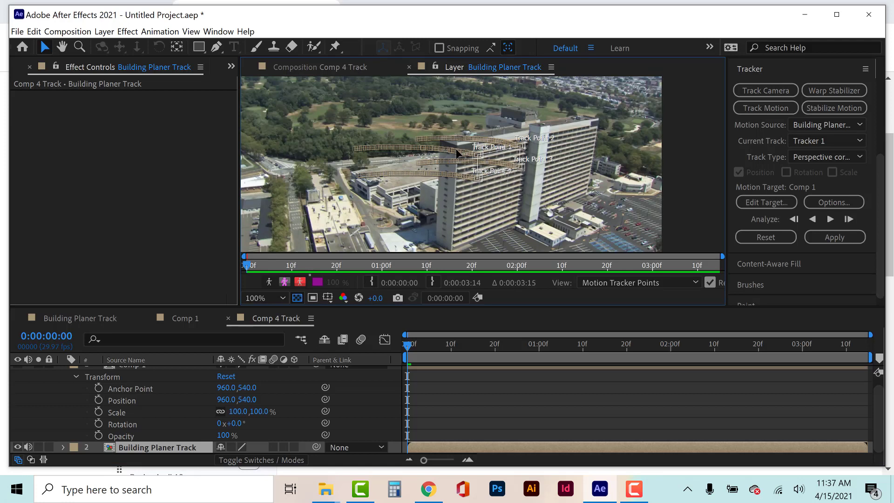
{"action": "left_click", "coordinate": [754, 239]}
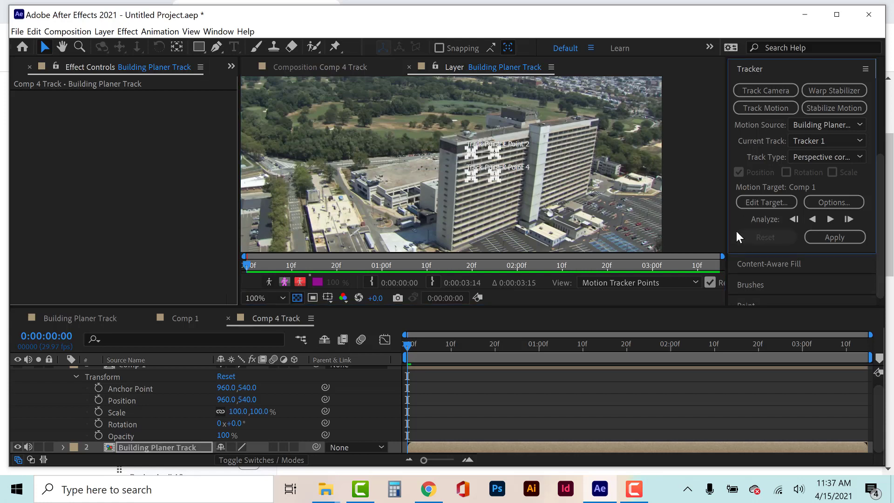
{"action": "left_click", "coordinate": [801, 140]}
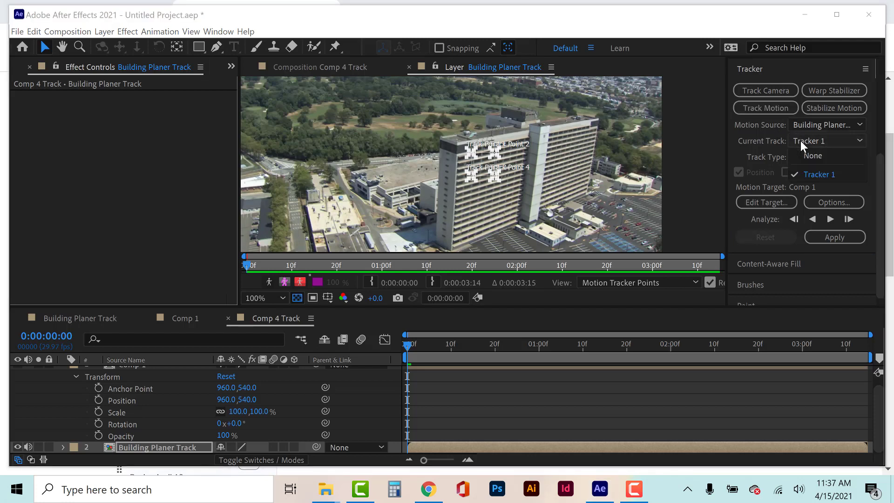
{"action": "left_click", "coordinate": [801, 139]}
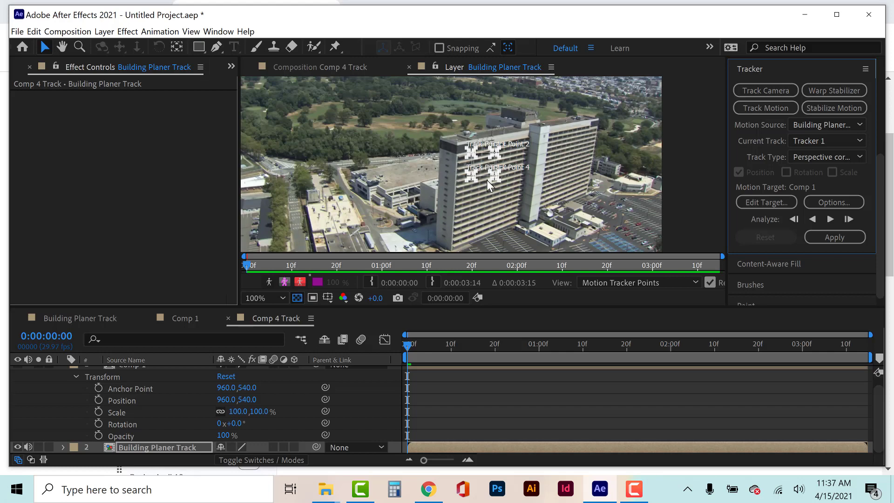
Move Track Point 1 to the facade's upper left floor edge and Track Point 2 to its upper right, beside the concrete column.
{"action": "scroll", "coordinate": [487, 180], "scroll_direction": "up", "scroll_amount": 2}
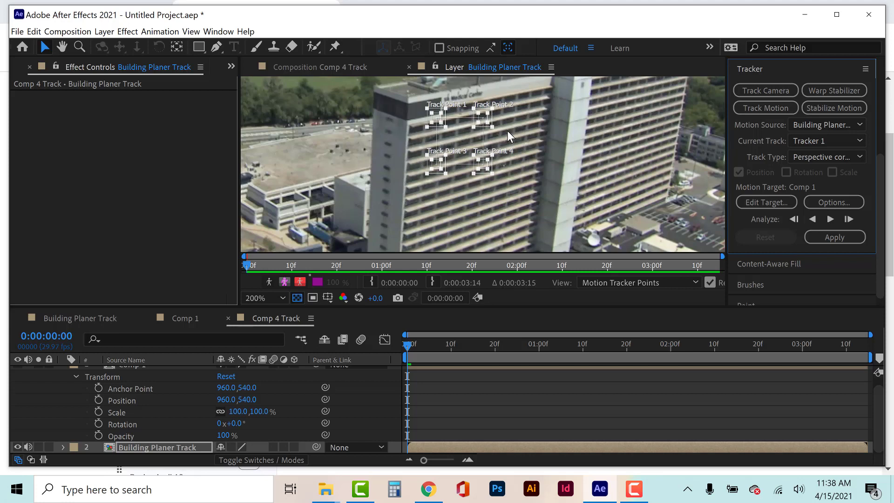
{"action": "key", "text": "period"}
{"action": "key", "text": "comma"}
{"action": "key", "text": "period"}
{"action": "left_click_drag", "start_coordinate": [510, 116], "coordinate": [478, 161]}
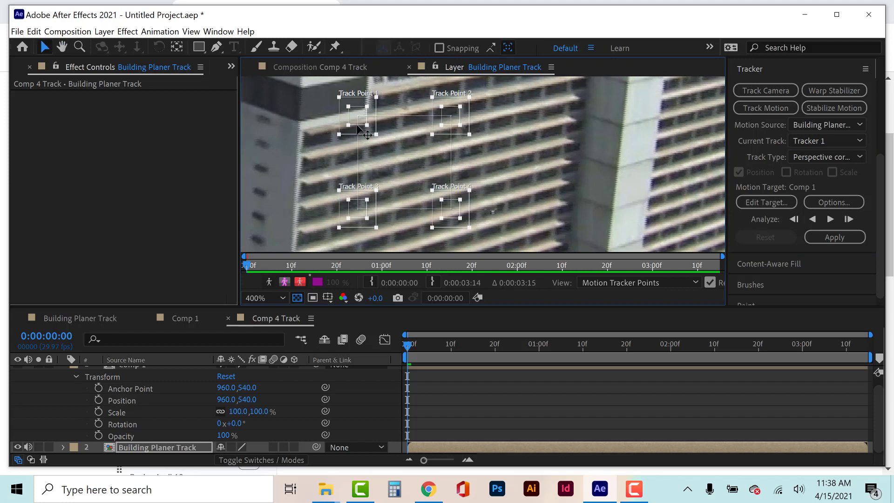
{"action": "mouse_move", "coordinate": [359, 131]}
{"action": "left_mouse_down"}
{"action": "mouse_move", "coordinate": [378, 141]}
{"action": "mouse_move", "coordinate": [356, 130]}
{"action": "left_mouse_up"}
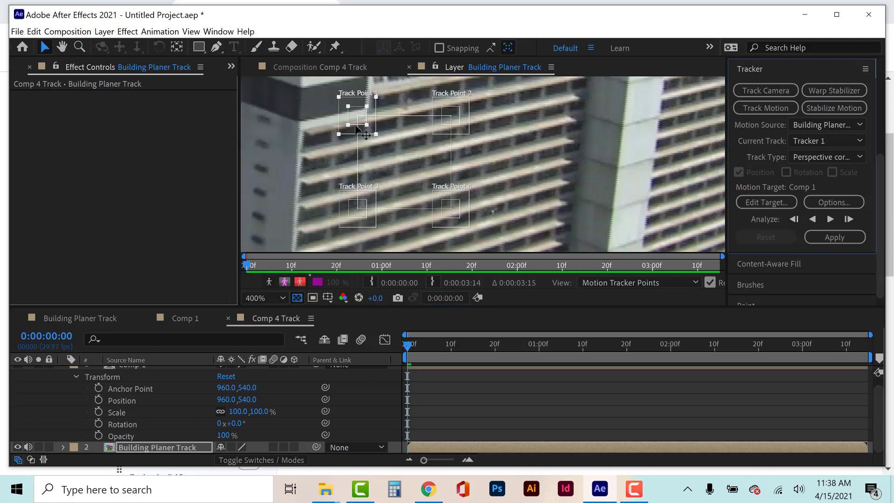
{"action": "left_click_drag", "start_coordinate": [356, 128], "coordinate": [401, 139]}
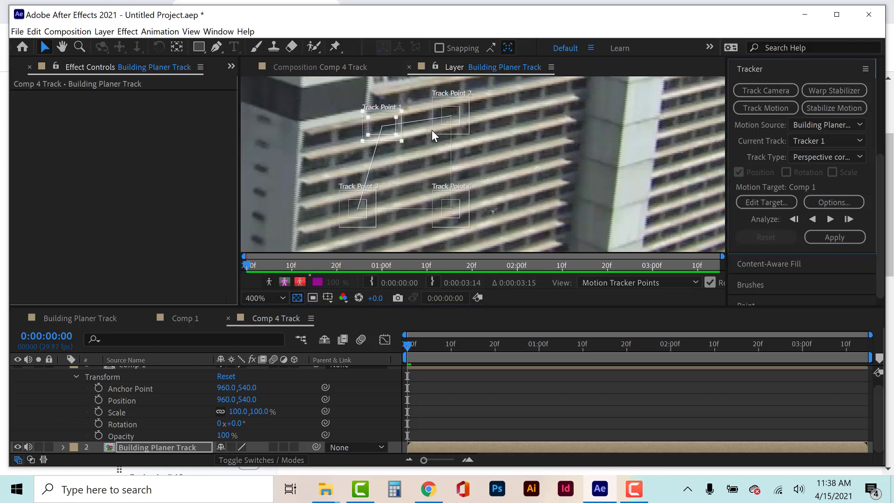
{"action": "mouse_move", "coordinate": [453, 125]}
{"action": "left_mouse_down"}
{"action": "mouse_move", "coordinate": [472, 121]}
{"action": "mouse_move", "coordinate": [457, 122]}
{"action": "left_mouse_up"}
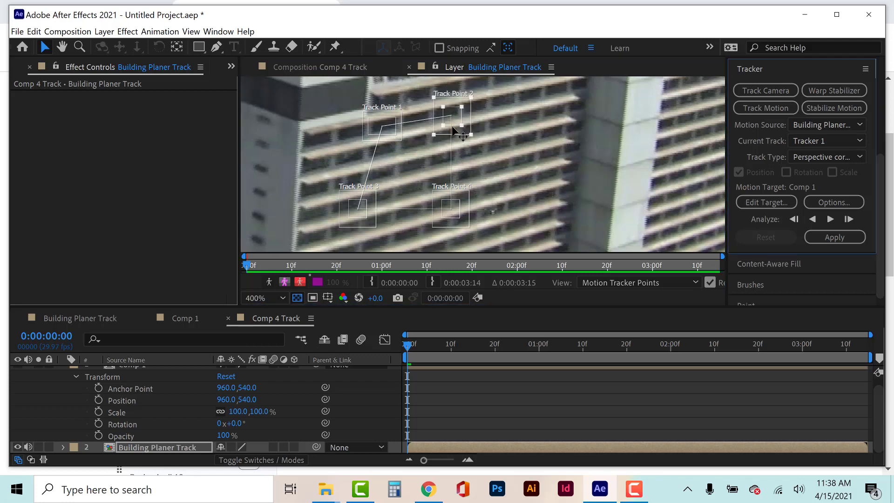
{"action": "left_click_drag", "start_coordinate": [453, 127], "coordinate": [541, 107]}
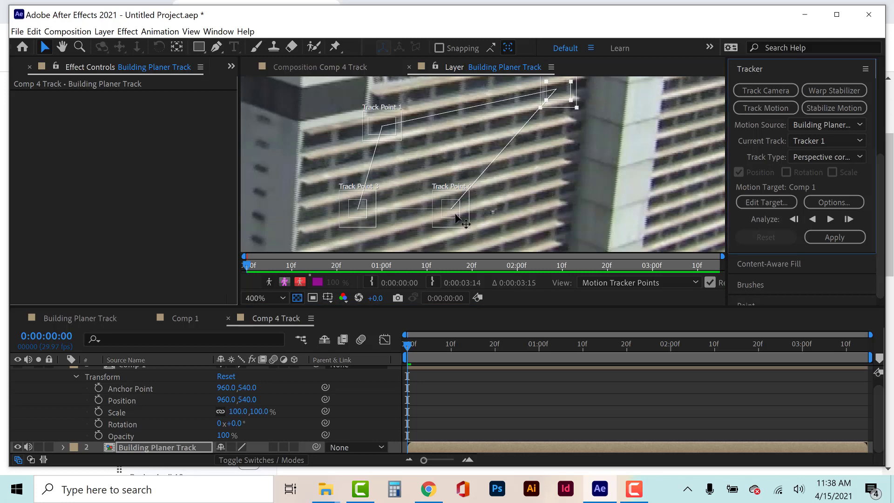
Move Track Point 4 to the facade's lower right edge and Track Point 3 to a floor edge below Track Point 1.
{"action": "left_click_drag", "start_coordinate": [455, 214], "coordinate": [557, 224]}
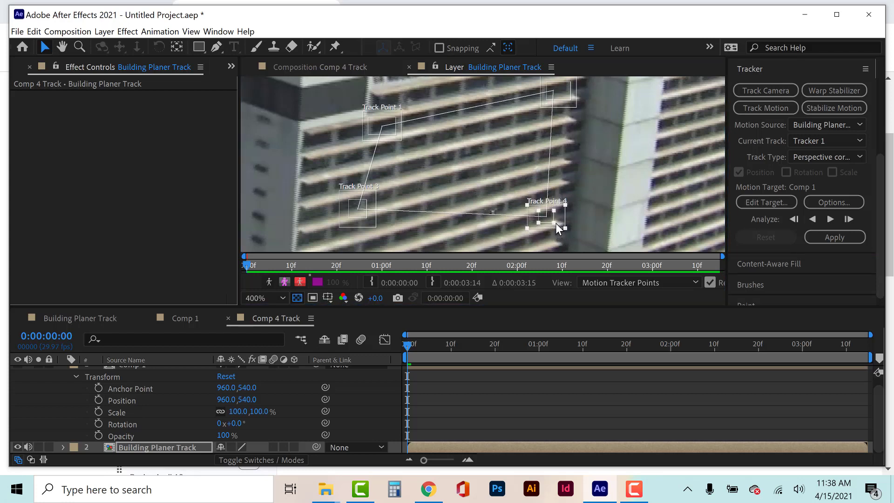
{"action": "left_click", "coordinate": [355, 219]}
{"action": "left_click_drag", "start_coordinate": [356, 219], "coordinate": [394, 238]}
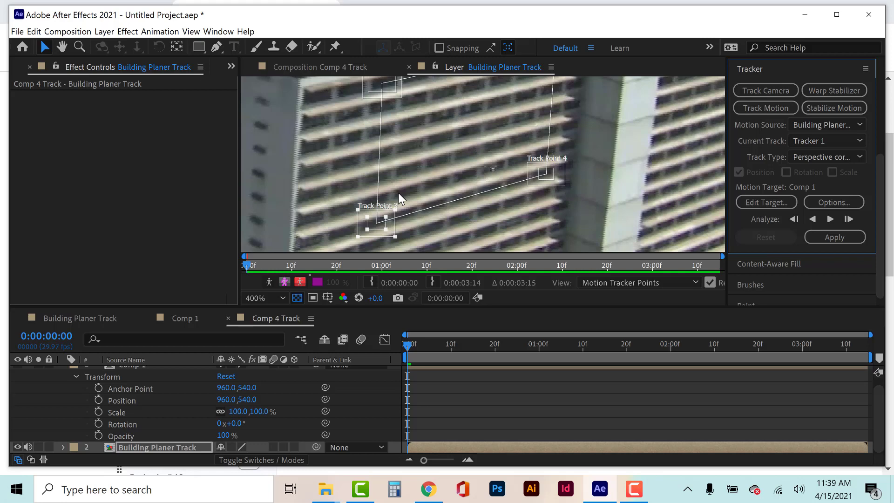
Confirm Comp 1 as the motion target and analyze the four track points forward through the whole clip.
{"action": "left_click", "coordinate": [779, 203]}
{"action": "left_click", "coordinate": [473, 283]}
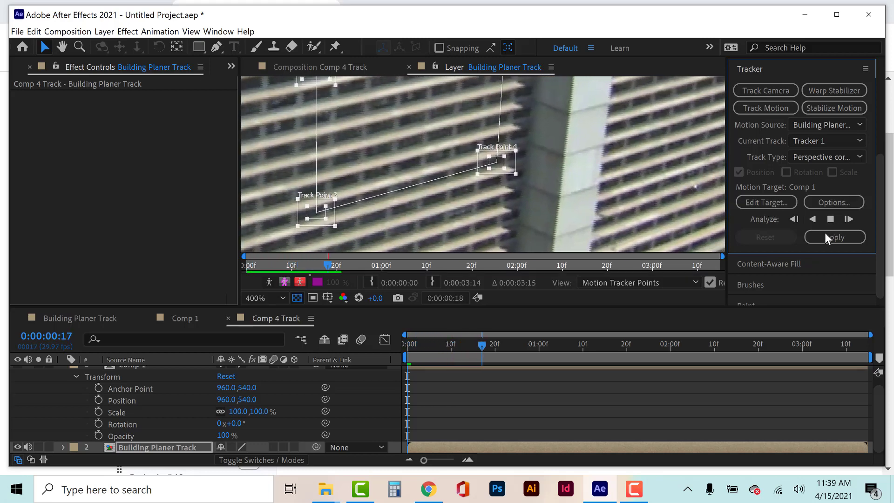
{"action": "left_click", "coordinate": [829, 219]}
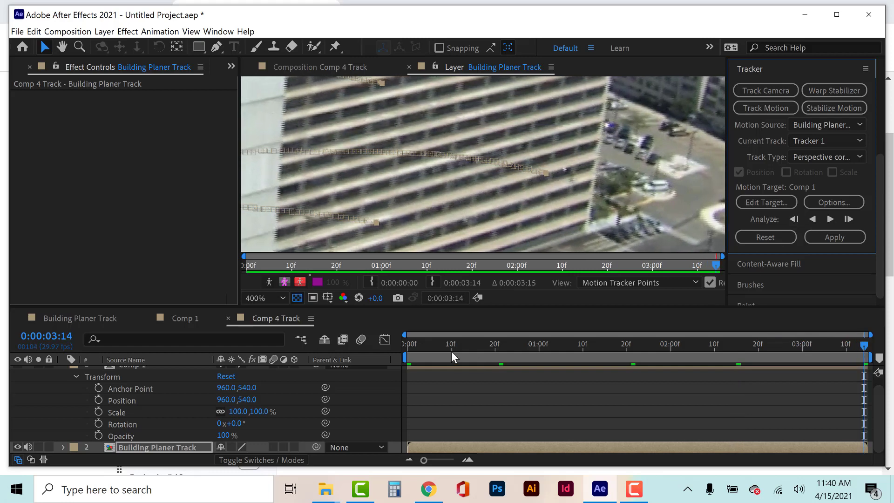
Return to the first frame, apply the perspective corner pin track to Comp 1 and preview the logo on the facade.
{"action": "left_click_drag", "start_coordinate": [445, 344], "coordinate": [381, 351]}
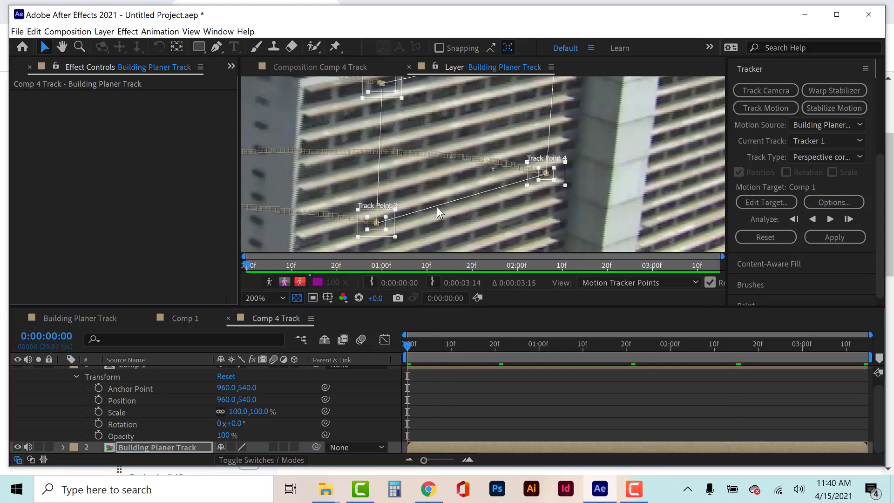
{"action": "scroll", "coordinate": [436, 206], "scroll_direction": "down", "scroll_amount": 2}
{"action": "scroll", "coordinate": [437, 207], "scroll_direction": "down", "scroll_amount": 1}
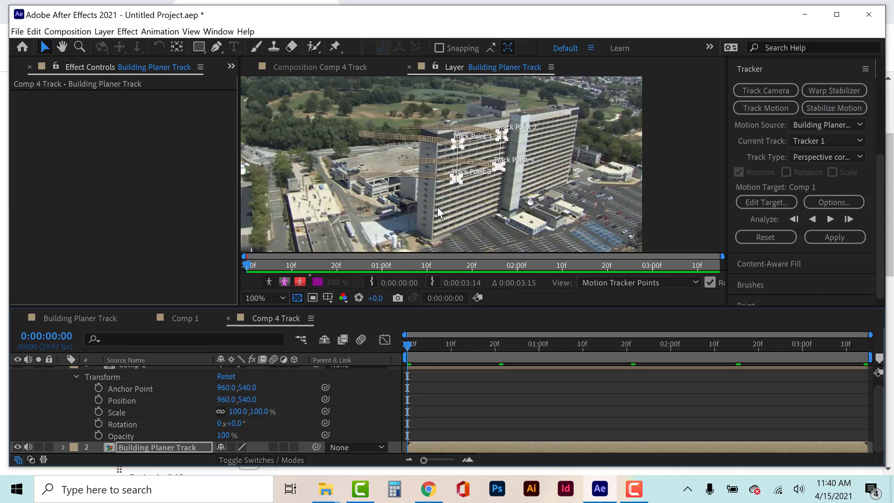
{"action": "left_click", "coordinate": [834, 237]}
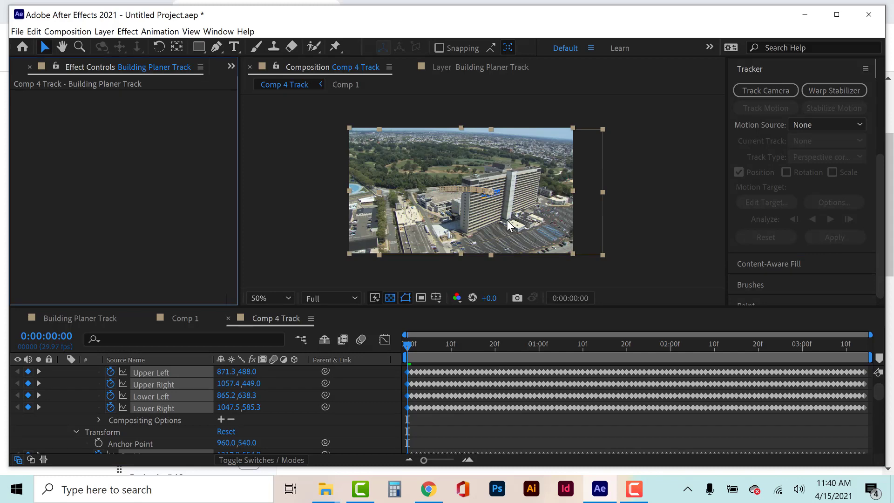
{"action": "scroll", "coordinate": [506, 220], "scroll_direction": "up", "scroll_amount": 2}
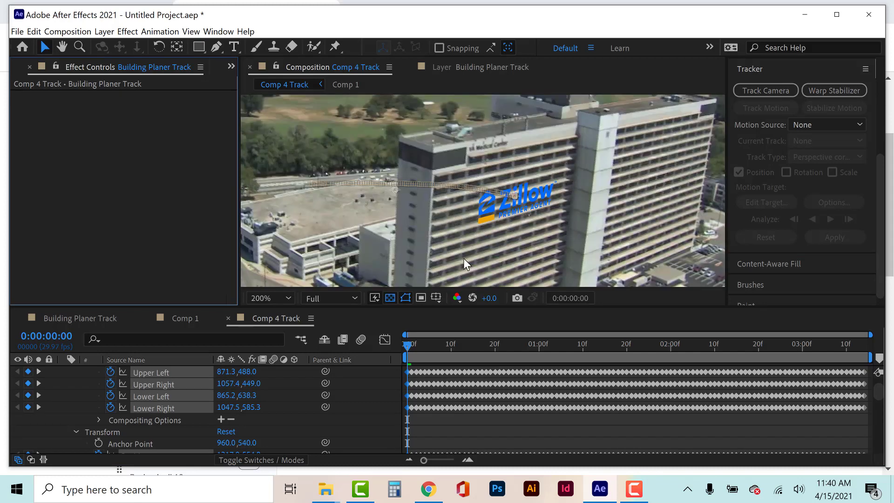
{"action": "key", "text": "space"}
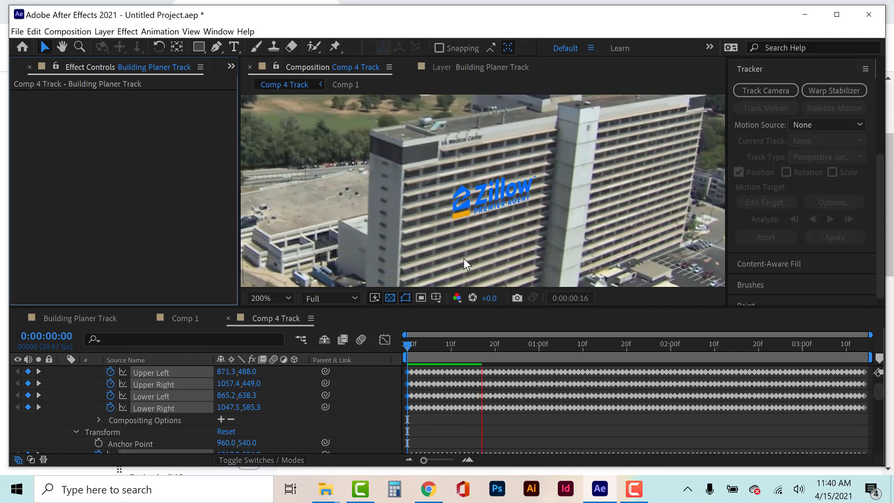
Add the Bevel Alpha perspective effect to the Comp 1 layer at 0:00:00:24.
{"action": "scroll", "coordinate": [172, 368], "scroll_direction": "up", "scroll_amount": 2}
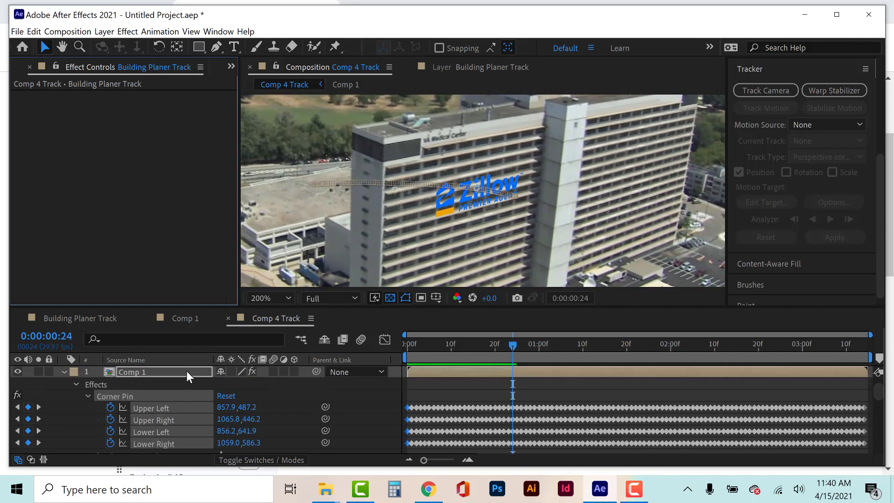
{"action": "left_click", "coordinate": [182, 371]}
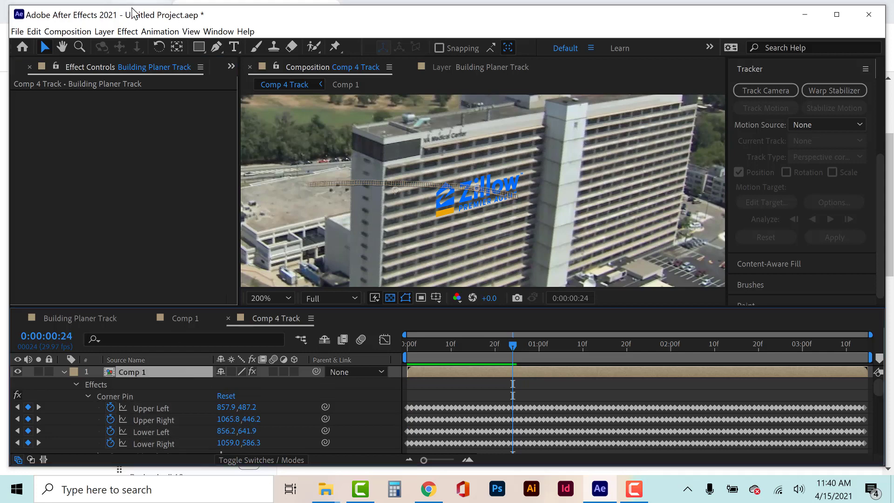
{"action": "left_click", "coordinate": [128, 32]}
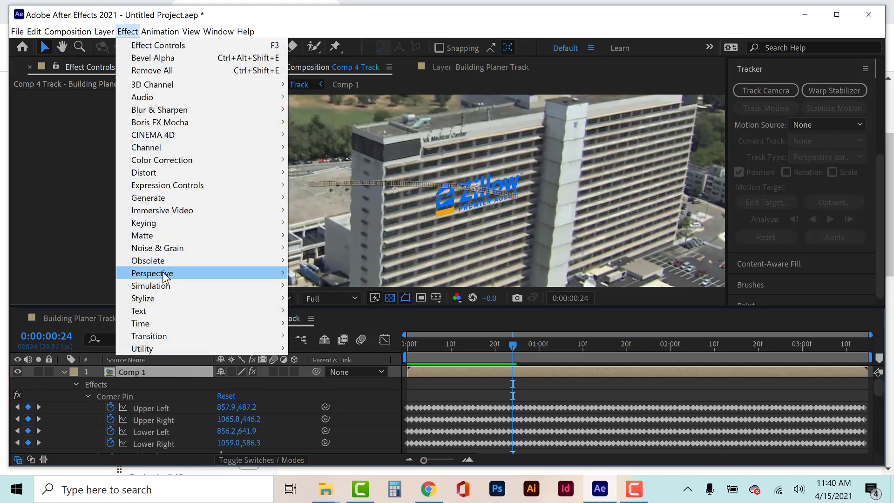
{"action": "mouse_move", "coordinate": [163, 274]}
{"action": "left_click", "coordinate": [321, 298]}
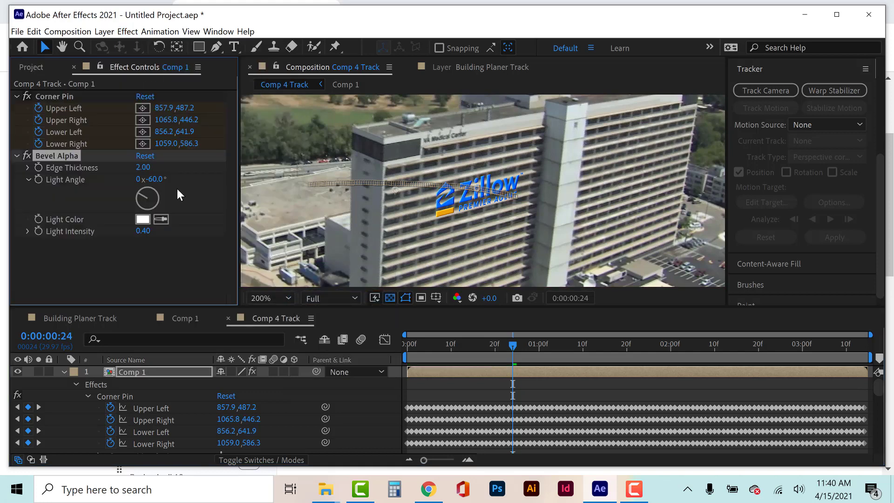
Set Bevel Alpha's light angle to +64° and edge thickness to 2.00, and check the logo at 0:00:00:21.
{"action": "left_click_drag", "start_coordinate": [150, 167], "coordinate": [139, 167]}
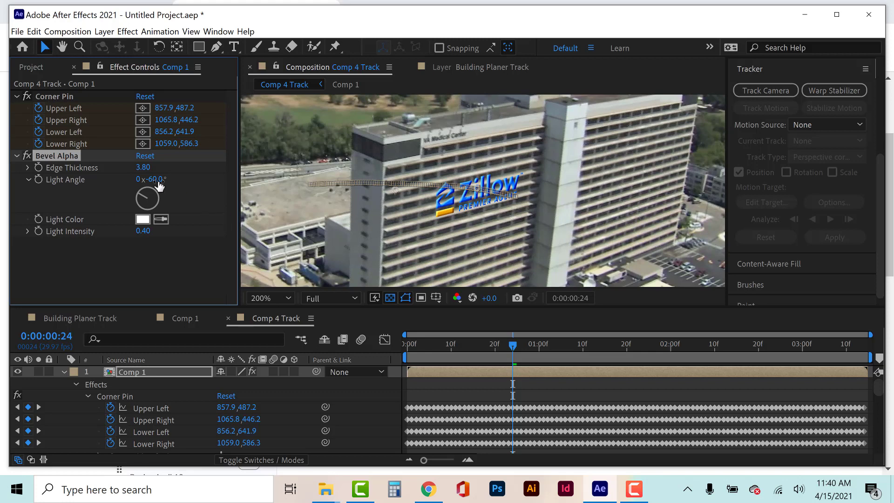
{"action": "left_click_drag", "start_coordinate": [156, 179], "coordinate": [200, 181]}
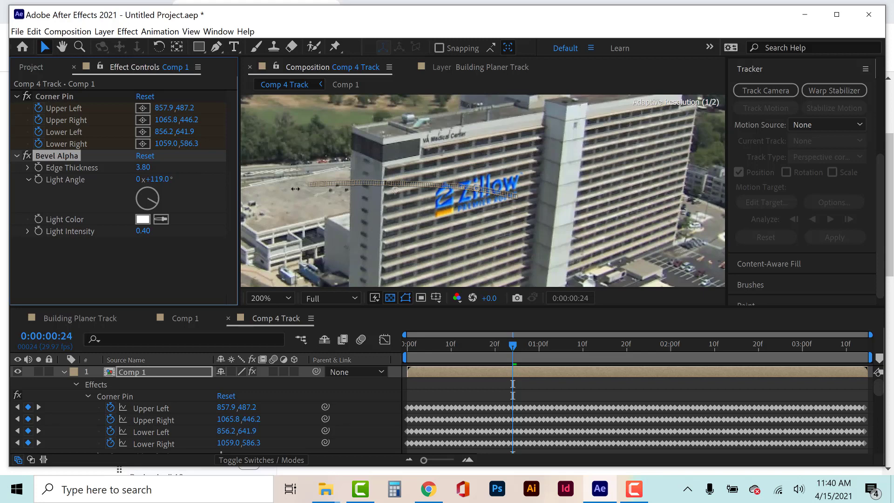
{"action": "left_click_drag", "start_coordinate": [296, 189], "coordinate": [236, 165]}
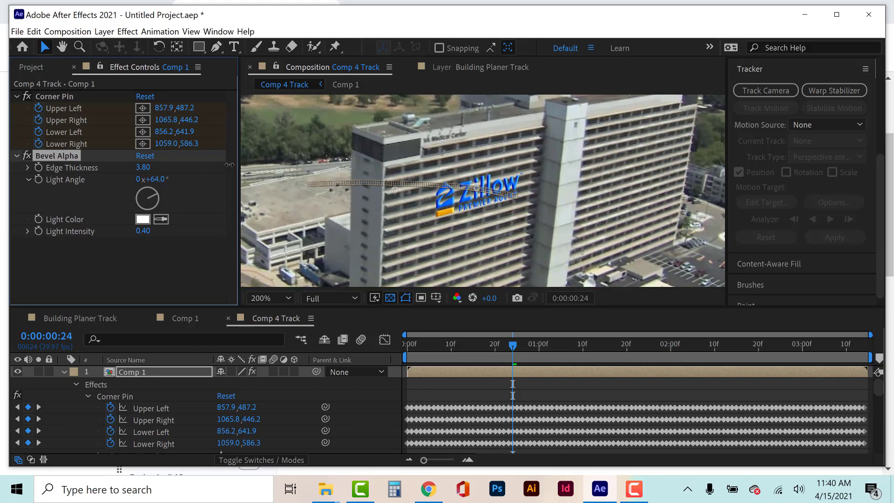
{"action": "left_click", "coordinate": [142, 167]}
{"action": "type", "text": "2"}
{"action": "key", "text": "Return"}
{"action": "left_click", "coordinate": [488, 396]}
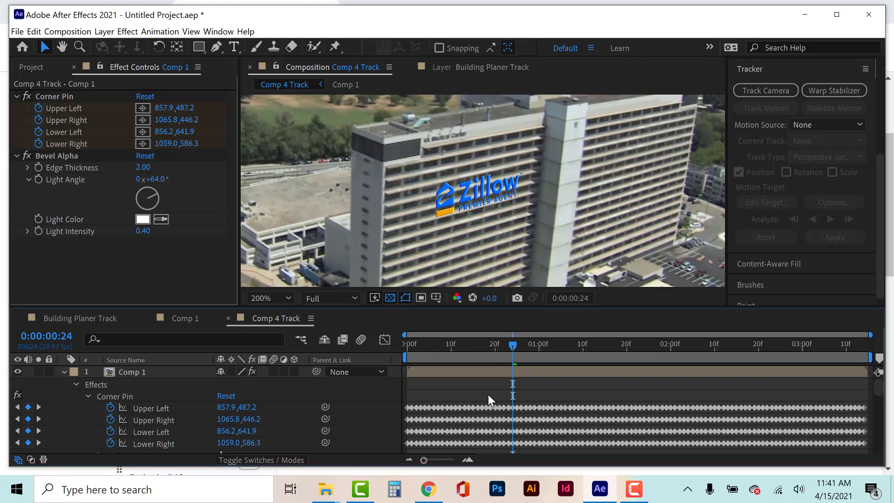
{"action": "left_click_drag", "start_coordinate": [470, 344], "coordinate": [498, 345]}
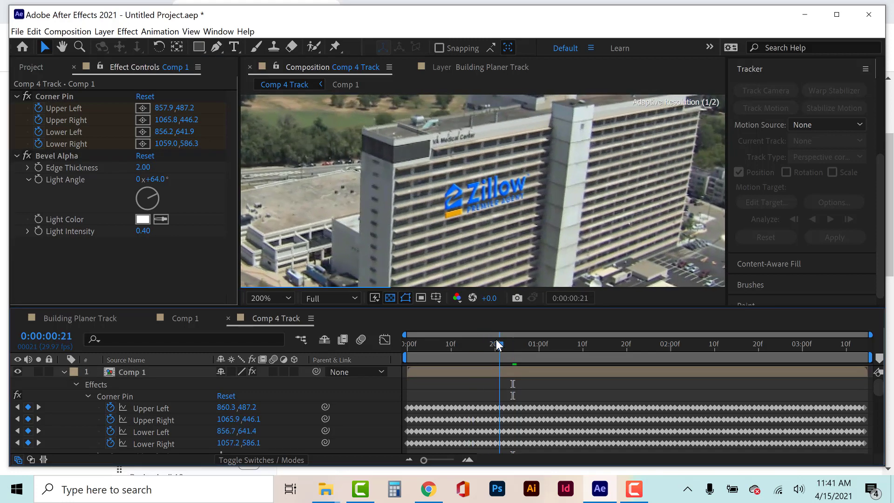
Add a Drop Shadow effect to Comp 1 with a direction of 233° and a distance of 11.
{"action": "left_click", "coordinate": [127, 32]}
{"action": "left_click", "coordinate": [441, 373]}
{"action": "left_click", "coordinate": [441, 372]}
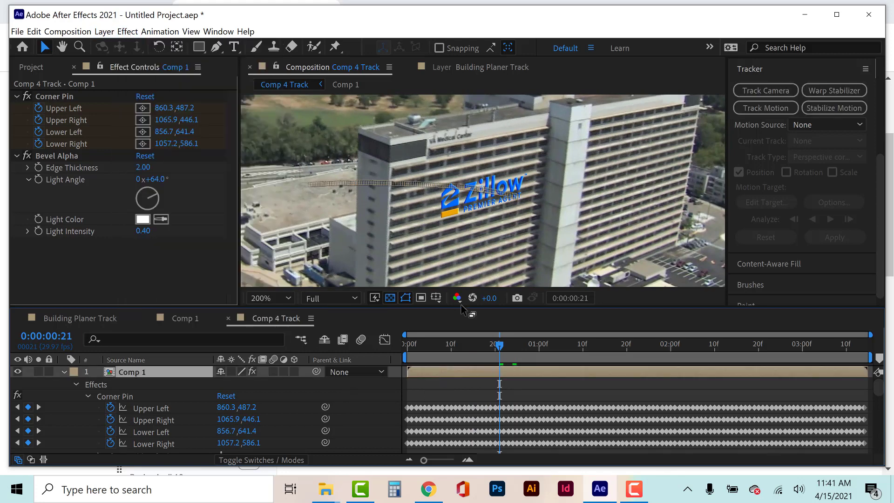
{"action": "left_click", "coordinate": [132, 31]}
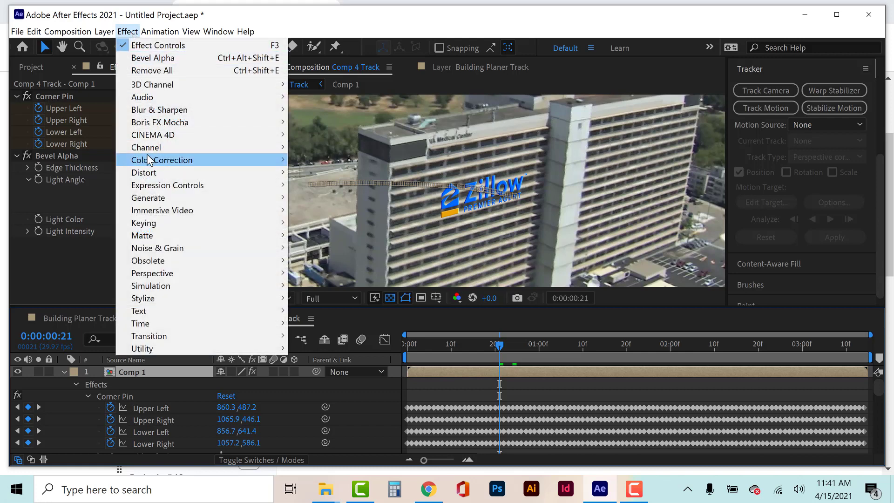
{"action": "mouse_move", "coordinate": [151, 153]}
{"action": "mouse_move", "coordinate": [170, 273]}
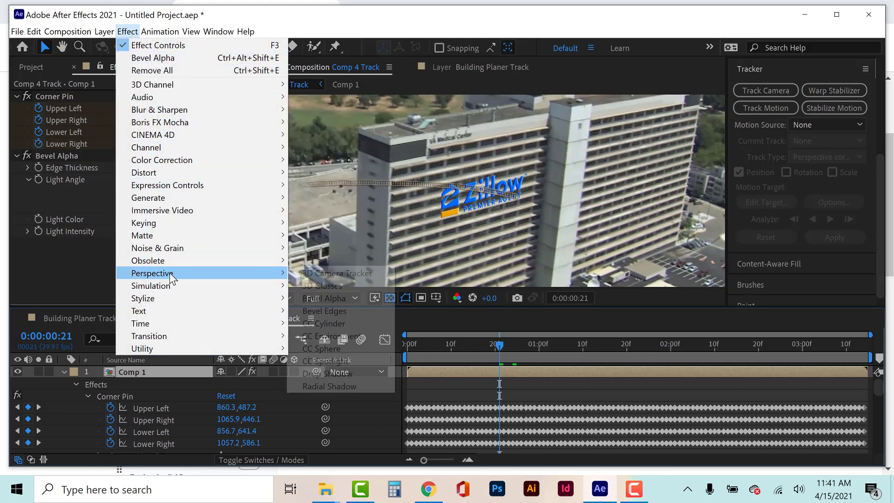
{"action": "left_click", "coordinate": [334, 374]}
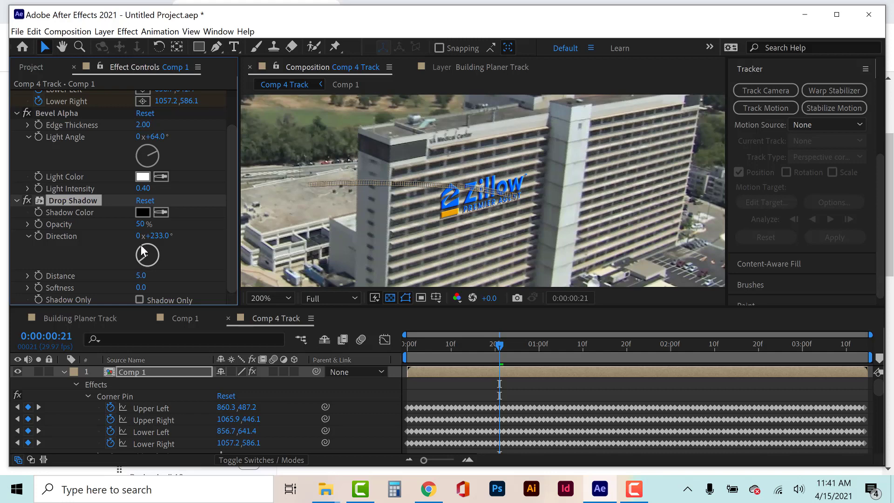
{"action": "left_click_drag", "start_coordinate": [140, 275], "coordinate": [145, 273]}
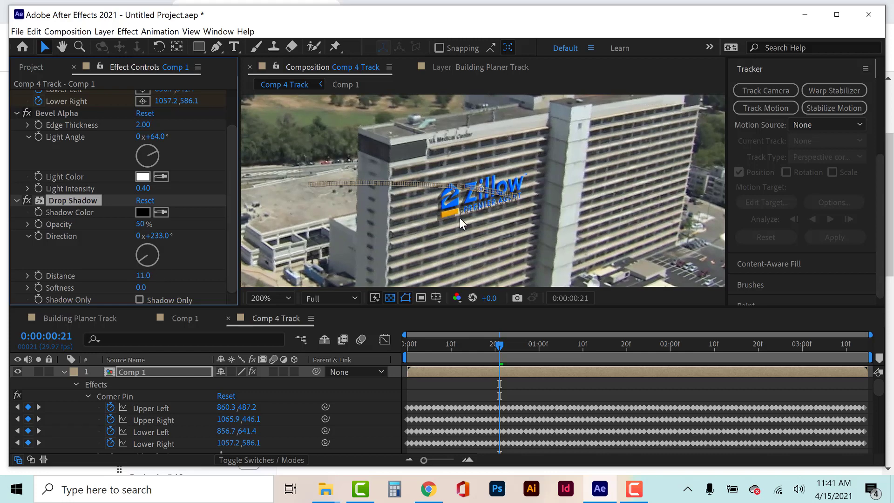
{"action": "left_click", "coordinate": [533, 391]}
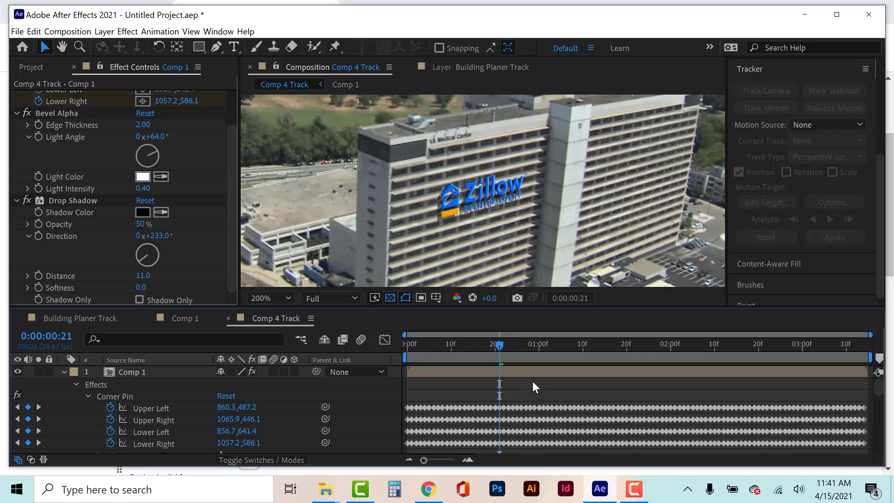
Preview Comp 4 Track from the first frame to check how the beveled, shadowed logo follows the building.
{"action": "left_click_drag", "start_coordinate": [462, 343], "coordinate": [403, 344]}
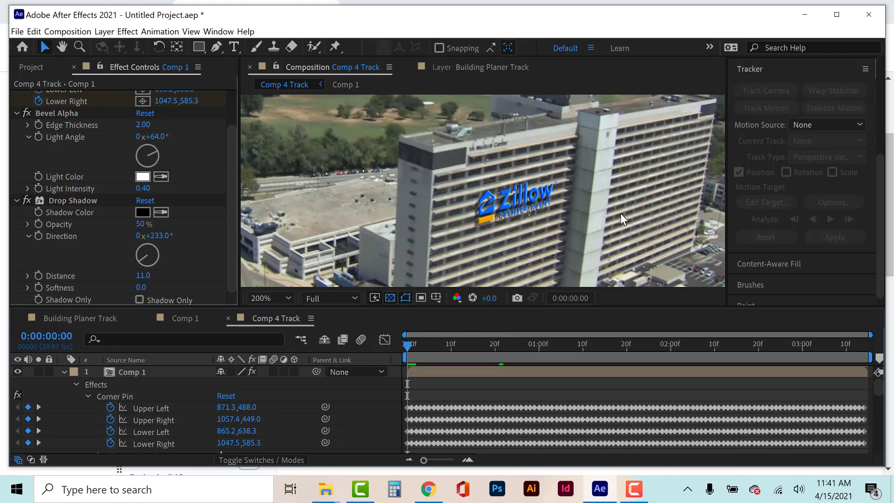
{"action": "key", "text": "space"}
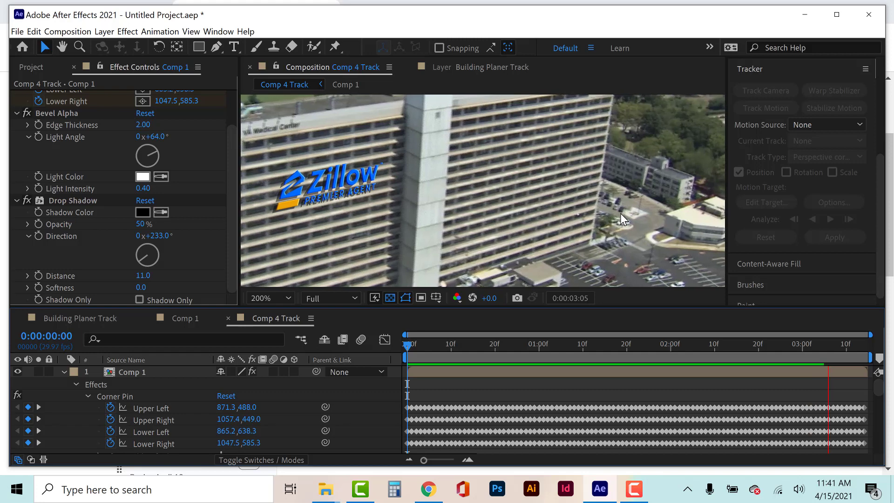
{"action": "key", "text": "space"}
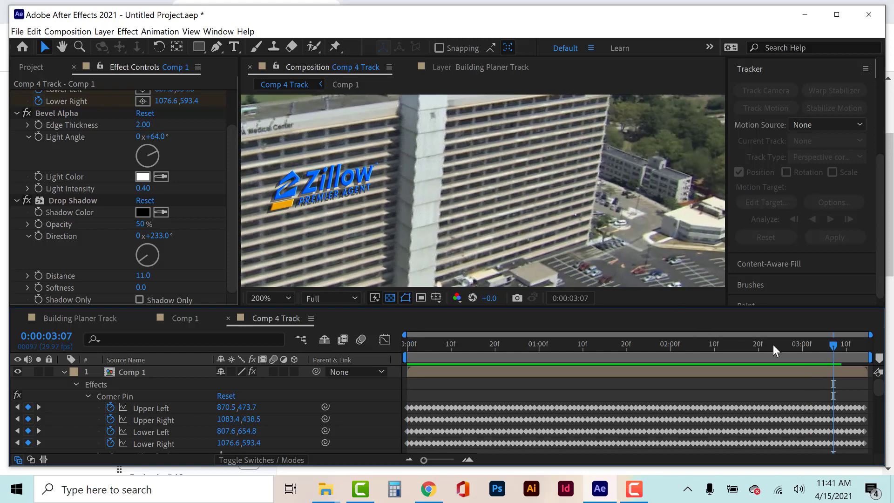
End the Comp 4 Track work area at 0:00:02:27.
{"action": "left_click", "coordinate": [773, 345]}
{"action": "left_click_drag", "start_coordinate": [773, 345], "coordinate": [788, 345]}
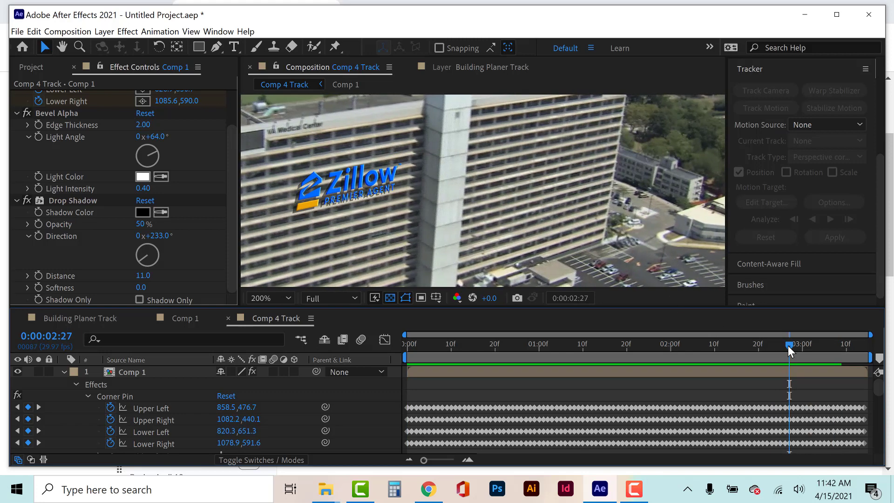
{"action": "key", "text": "n"}
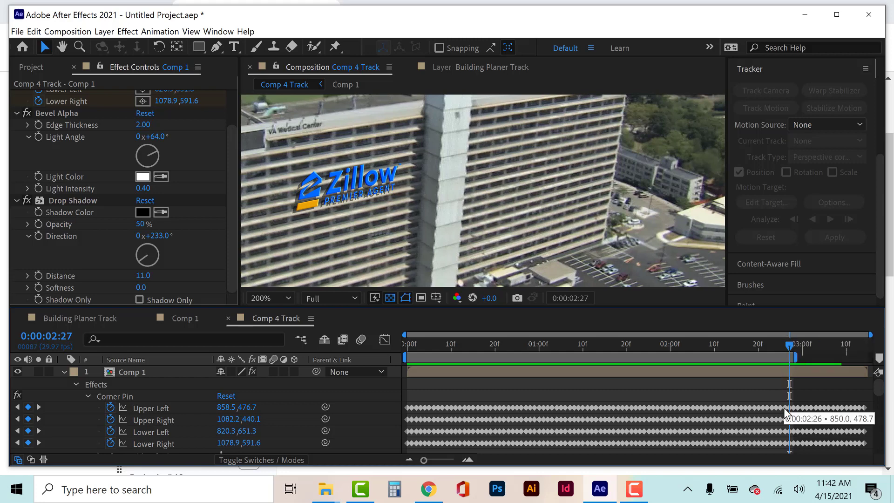
Pull the end of the Comp 4 Track work area back to 0:00:02:24.
{"action": "left_click_drag", "start_coordinate": [795, 356], "coordinate": [777, 355]}
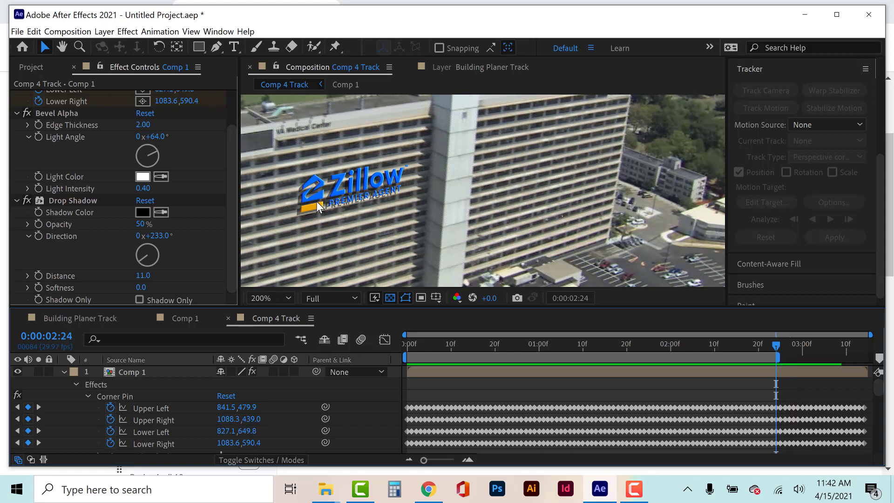
Add a Hue/Saturation effect to the Comp 1 layer and set its Master Saturation to -55.
{"action": "left_click", "coordinate": [418, 373]}
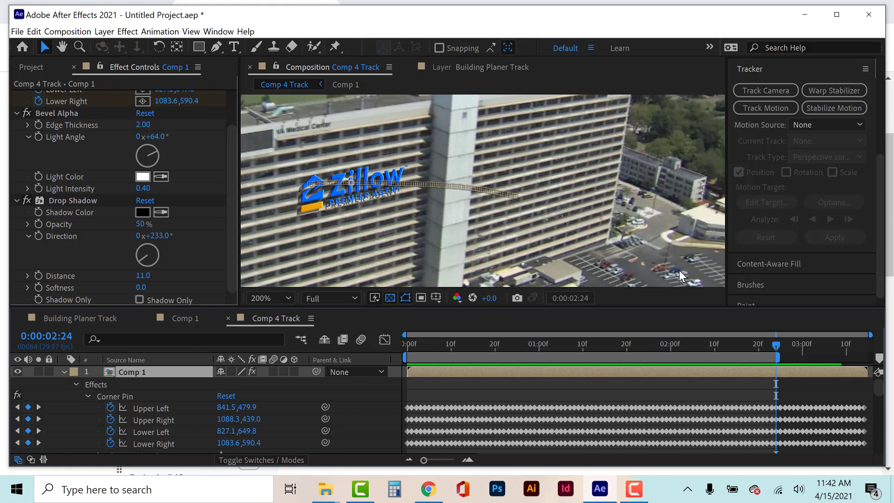
{"action": "left_click", "coordinate": [126, 31]}
{"action": "mouse_move", "coordinate": [246, 160]}
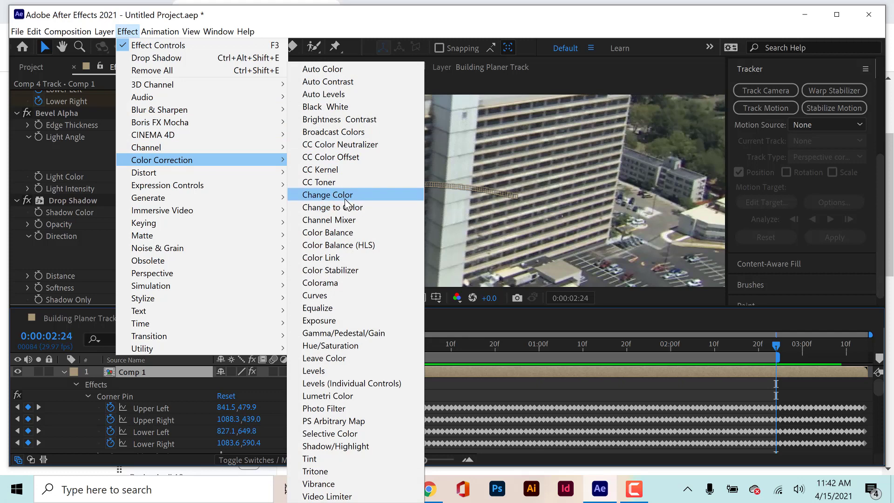
{"action": "left_click", "coordinate": [333, 345]}
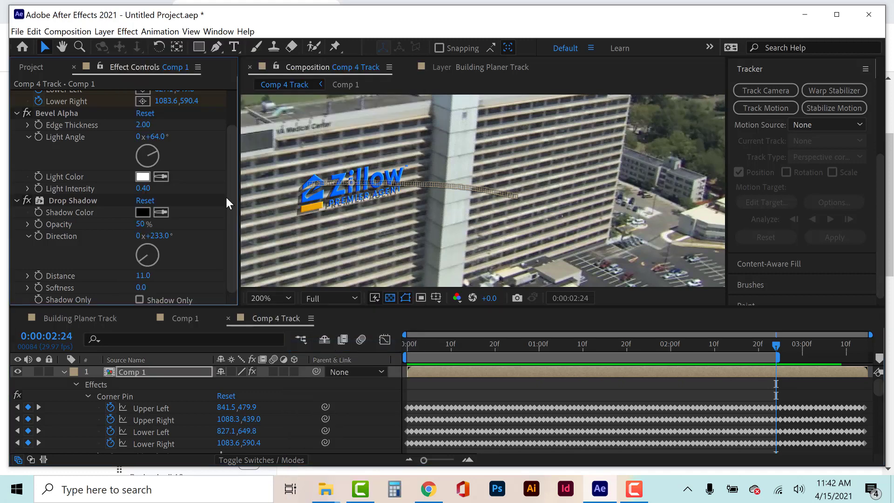
{"action": "left_click_drag", "start_coordinate": [130, 259], "coordinate": [85, 261]}
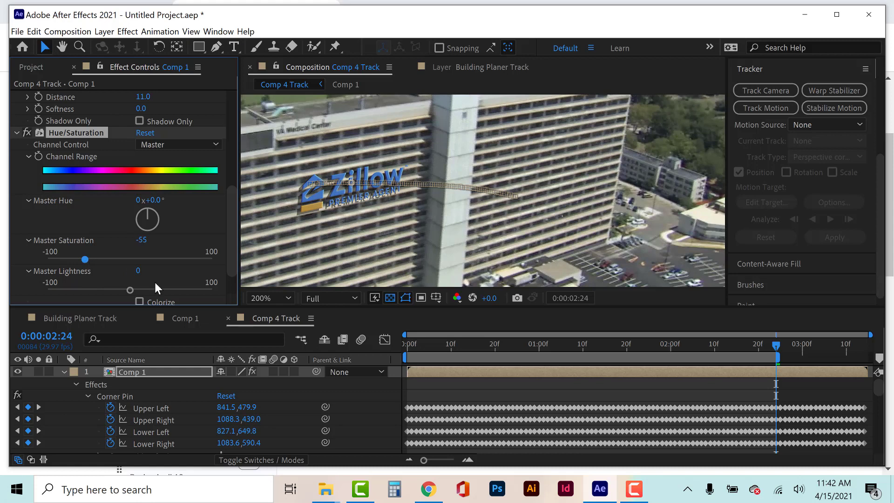
{"action": "left_click", "coordinate": [477, 390]}
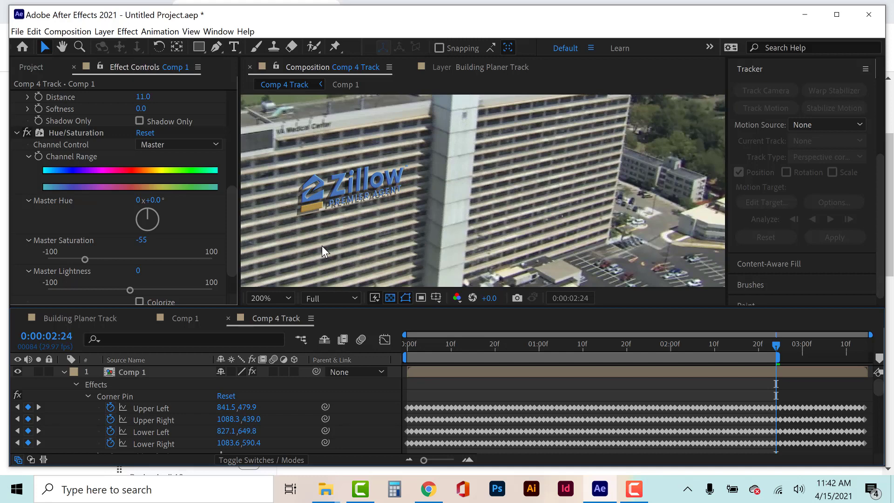
Try an Add Grain effect on the Comp 1 layer and inspect the logo up close.
{"action": "left_click", "coordinate": [131, 32]}
{"action": "left_click", "coordinate": [442, 372]}
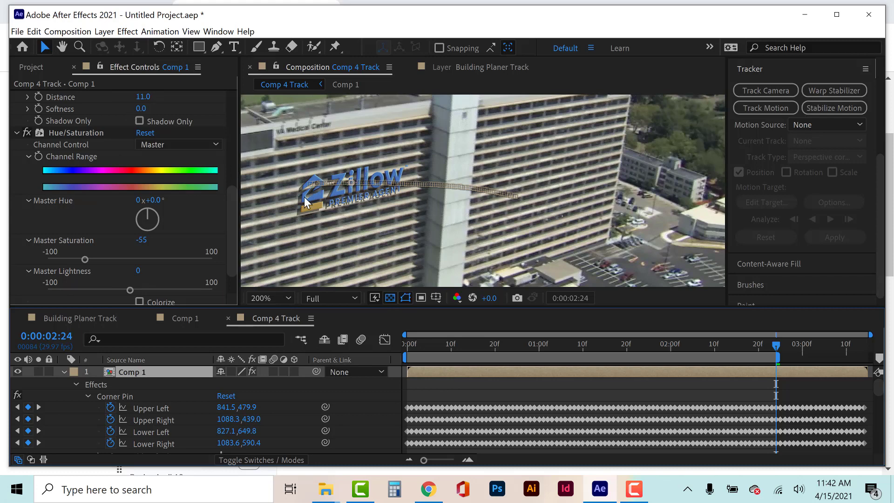
{"action": "left_click", "coordinate": [124, 32]}
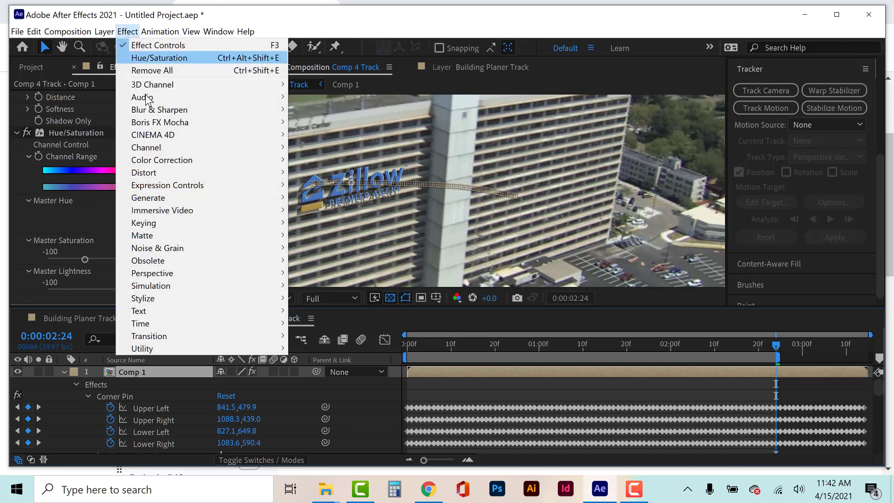
{"action": "mouse_move", "coordinate": [167, 254]}
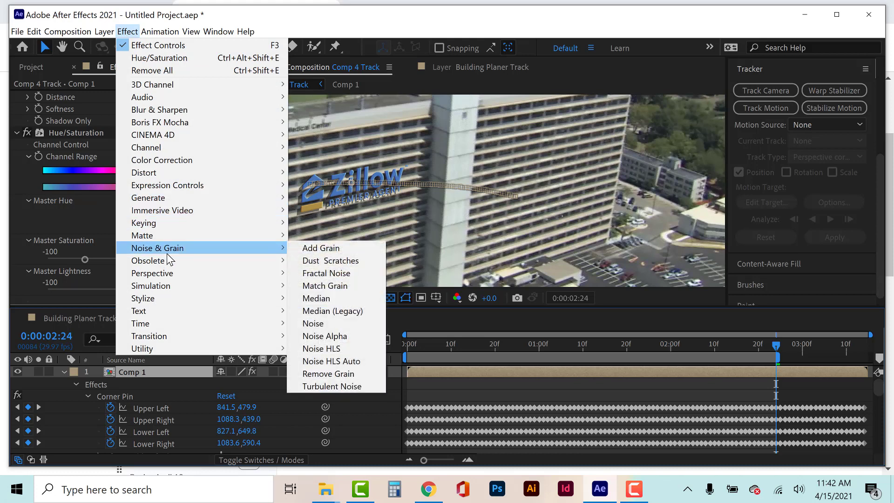
{"action": "left_click", "coordinate": [321, 248]}
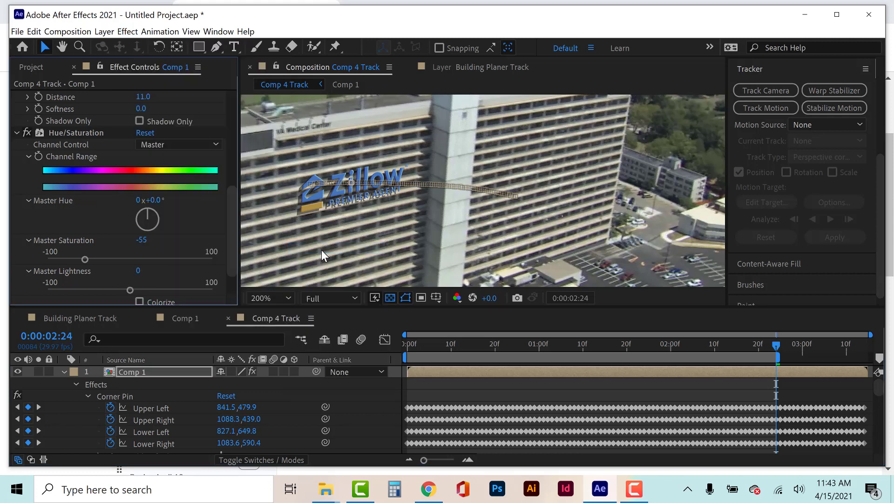
{"action": "scroll", "coordinate": [332, 218], "scroll_direction": "up", "scroll_amount": 1}
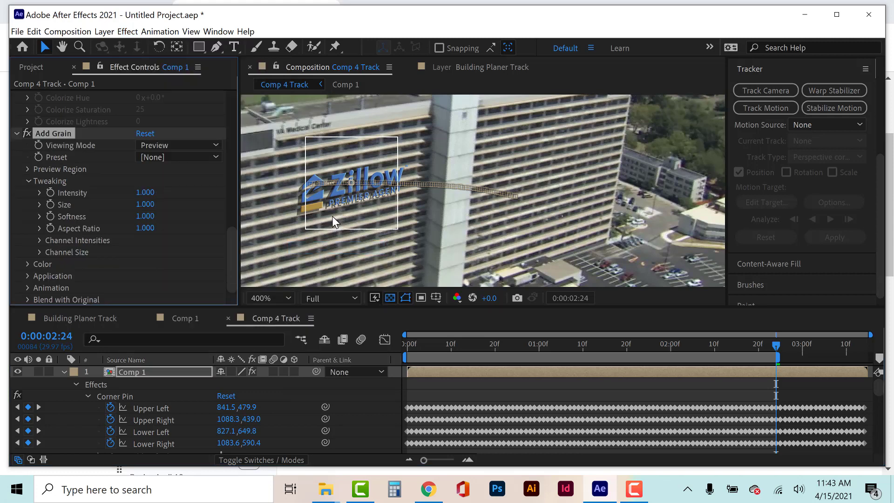
{"action": "left_click_drag", "start_coordinate": [309, 225], "coordinate": [448, 214]}
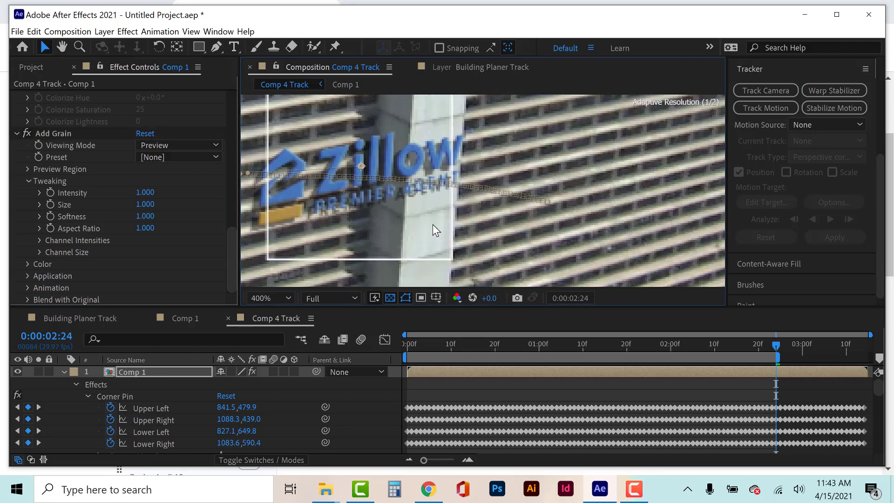
{"action": "key", "text": "ctrl+z"}
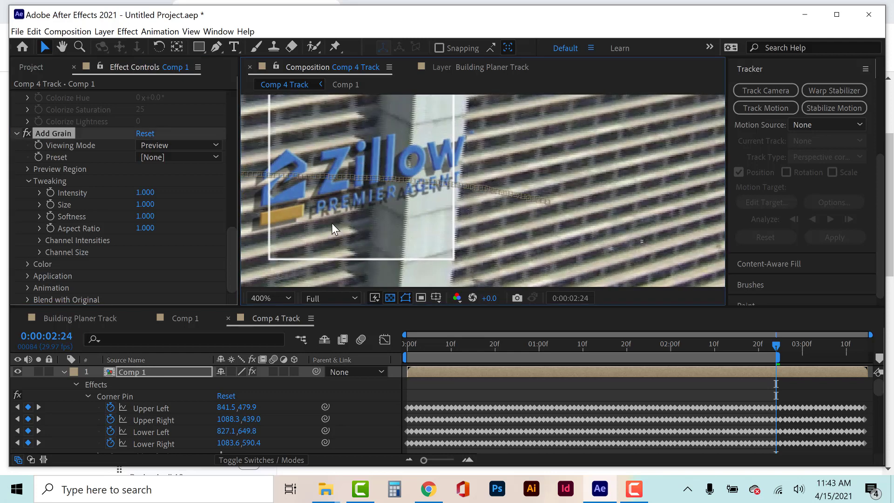
{"action": "left_click_drag", "start_coordinate": [363, 224], "coordinate": [591, 220]}
{"action": "scroll", "coordinate": [467, 214], "scroll_direction": "up", "scroll_amount": 1}
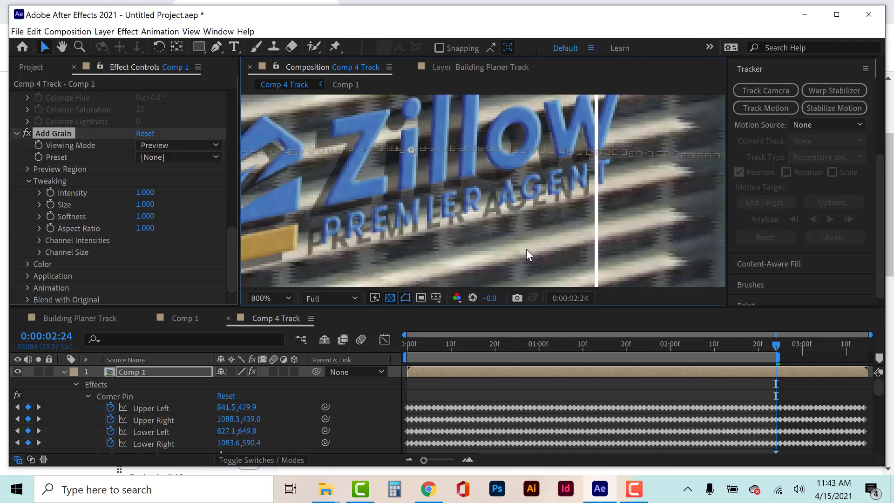
{"action": "key", "text": "comma"}
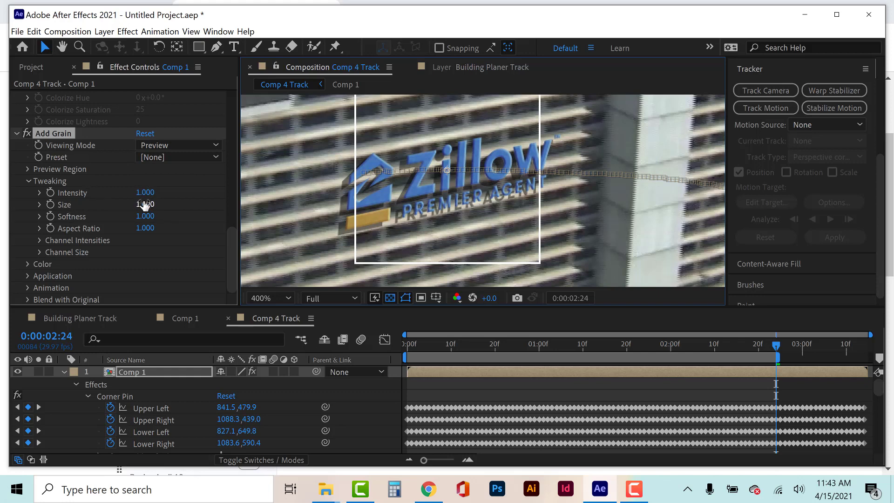
Raise the Add Grain intensity on Comp 1 to 3.100.
{"action": "left_click_drag", "start_coordinate": [145, 193], "coordinate": [168, 193]}
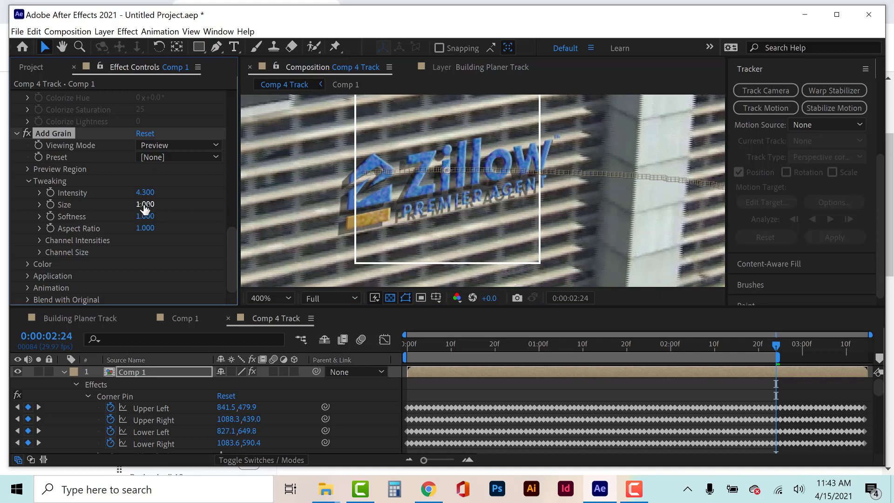
{"action": "left_click", "coordinate": [142, 199]}
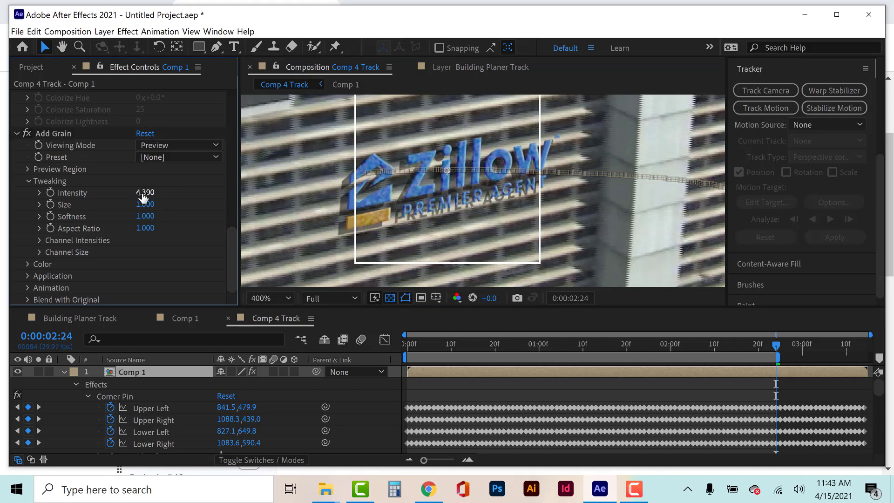
{"action": "left_click_drag", "start_coordinate": [141, 192], "coordinate": [132, 192]}
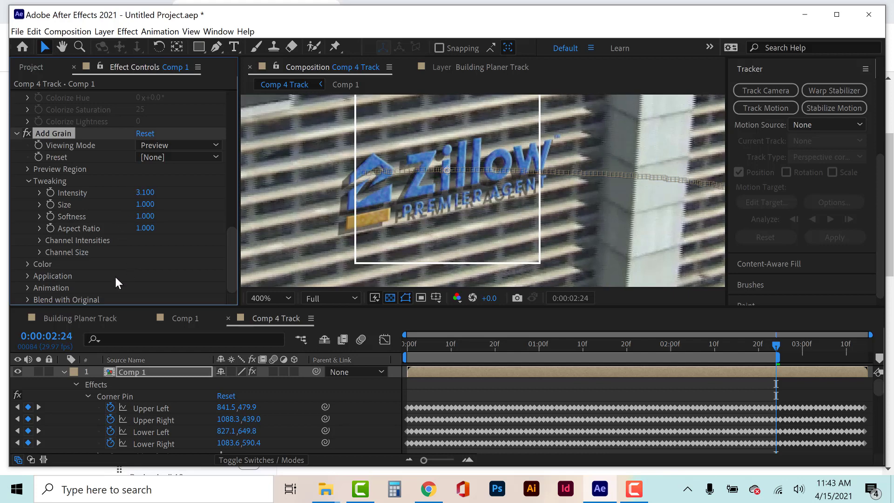
Set the Add Grain softness to 0.000 and its grain size to 0.200.
{"action": "left_click", "coordinate": [28, 300]}
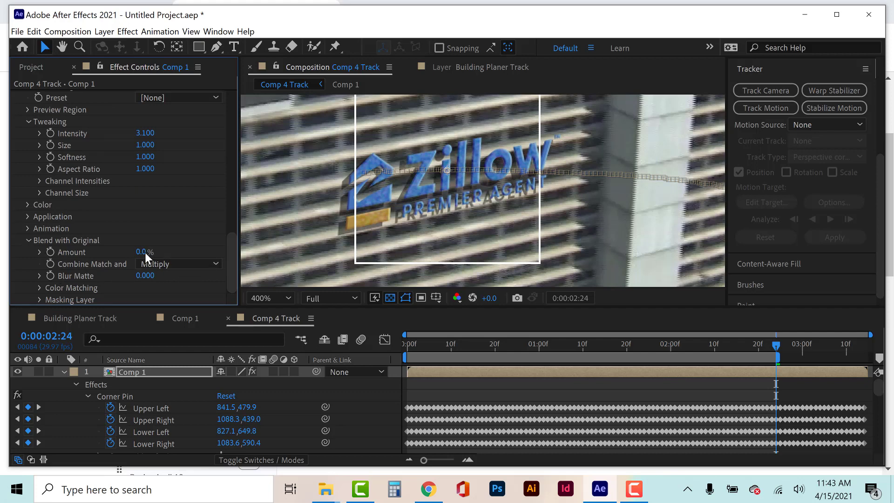
{"action": "left_click", "coordinate": [26, 205]}
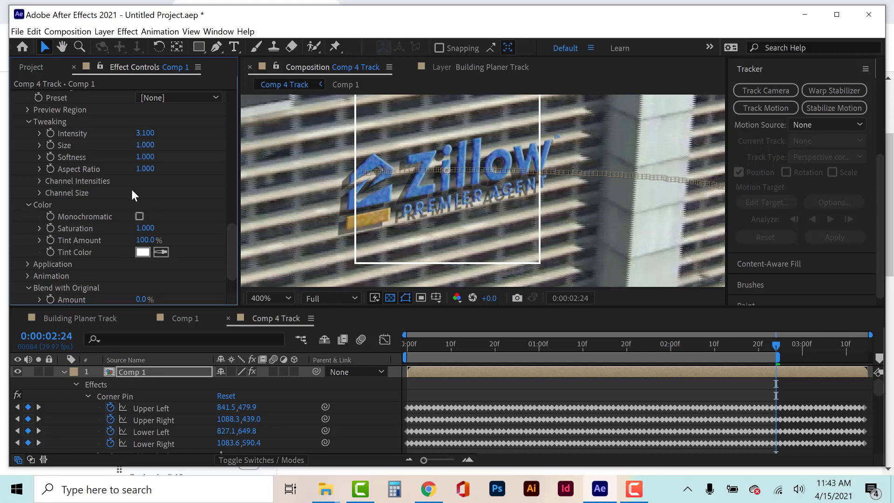
{"action": "mouse_move", "coordinate": [146, 162]}
{"action": "left_mouse_down"}
{"action": "mouse_move", "coordinate": [157, 155]}
{"action": "mouse_move", "coordinate": [144, 169]}
{"action": "mouse_move", "coordinate": [144, 159]}
{"action": "mouse_move", "coordinate": [130, 156]}
{"action": "left_mouse_up"}
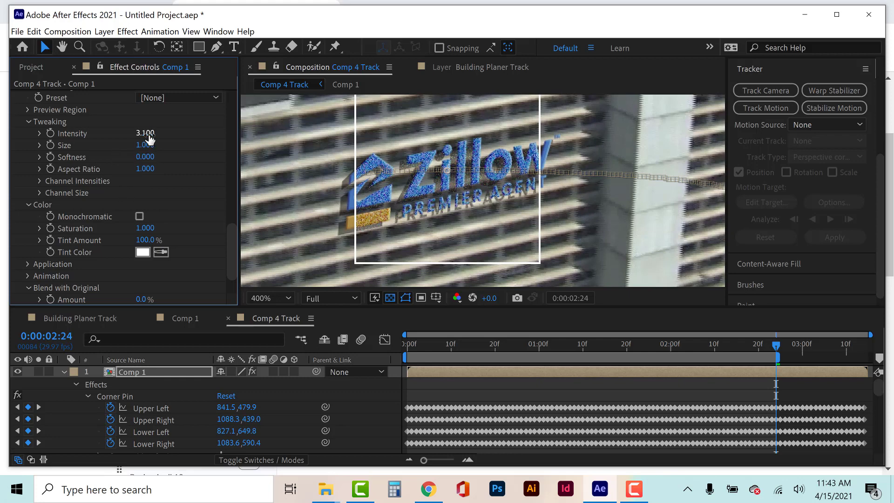
{"action": "left_click_drag", "start_coordinate": [146, 145], "coordinate": [152, 146]}
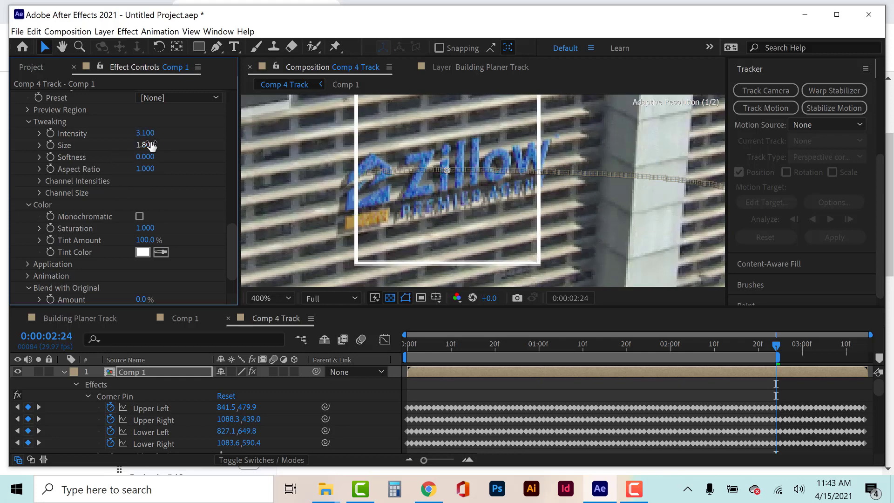
{"action": "left_click", "coordinate": [151, 146]}
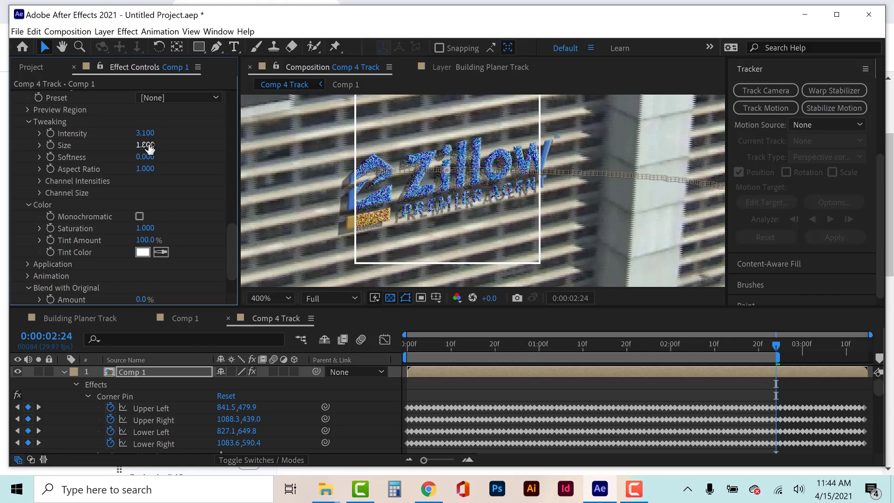
{"action": "type", "text": "0.2"}
{"action": "key", "text": "Return"}
Delete the Add Grain effect from Comp 1.
{"action": "scroll", "coordinate": [92, 169], "scroll_direction": "up", "scroll_amount": 3}
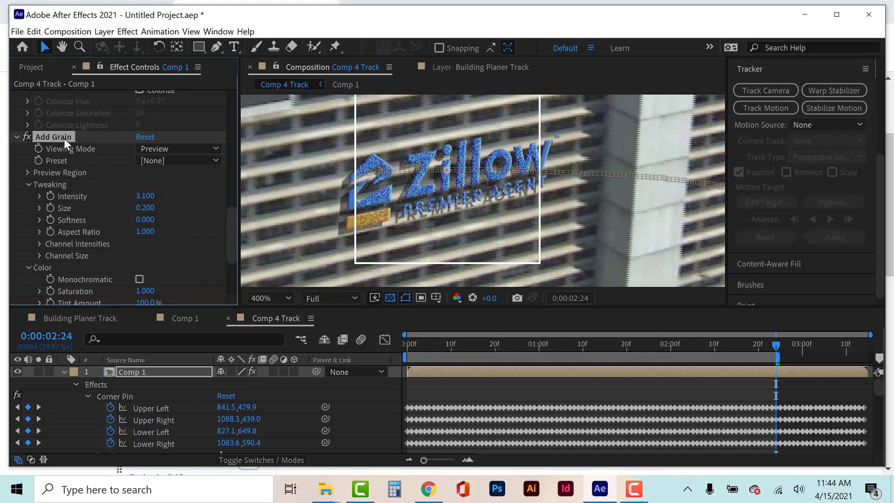
{"action": "key", "text": "Delete"}
Add a Match Grain effect to Comp 1 with Compensate for Existing set to 45%.
{"action": "left_click", "coordinate": [129, 31]}
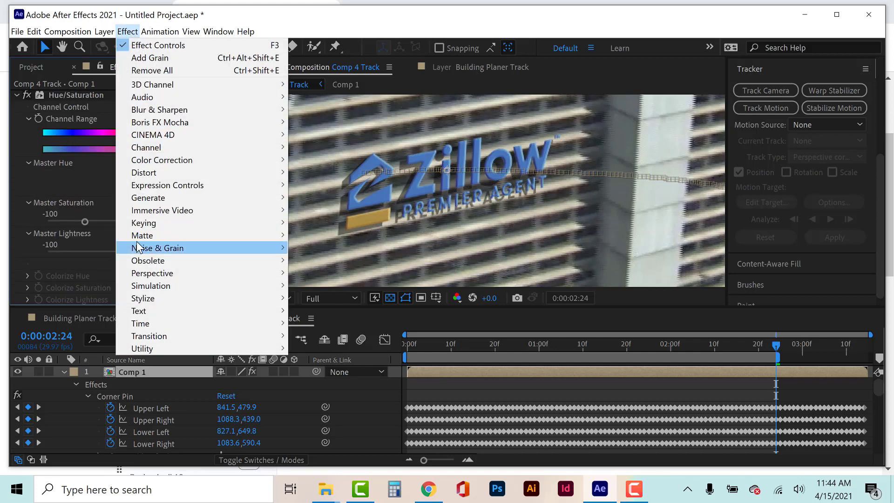
{"action": "left_click", "coordinate": [428, 371]}
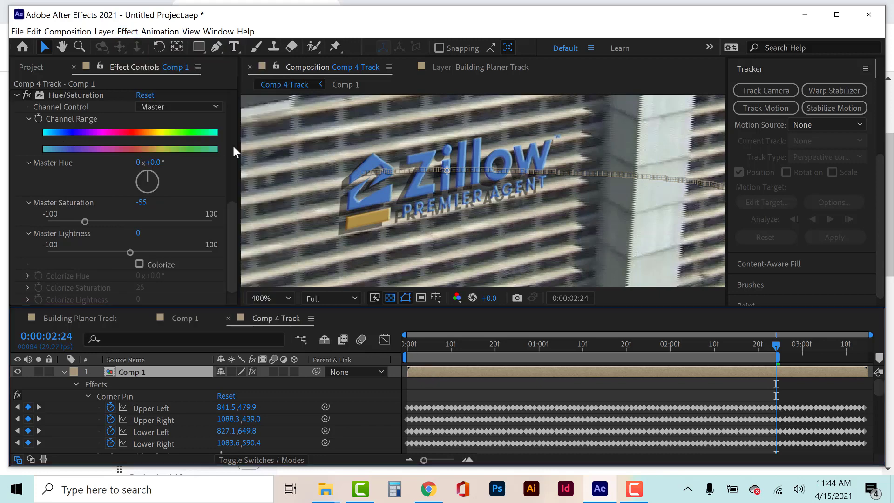
{"action": "left_click", "coordinate": [132, 32]}
{"action": "mouse_move", "coordinate": [149, 251]}
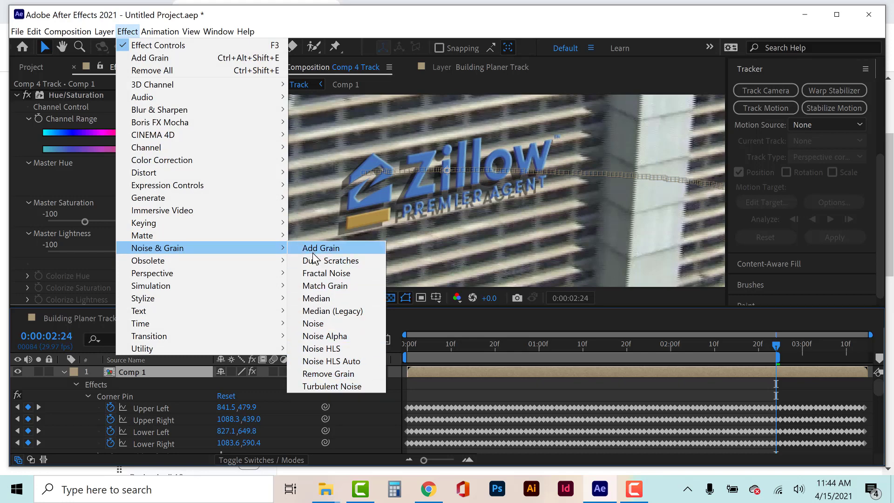
{"action": "left_click", "coordinate": [322, 286]}
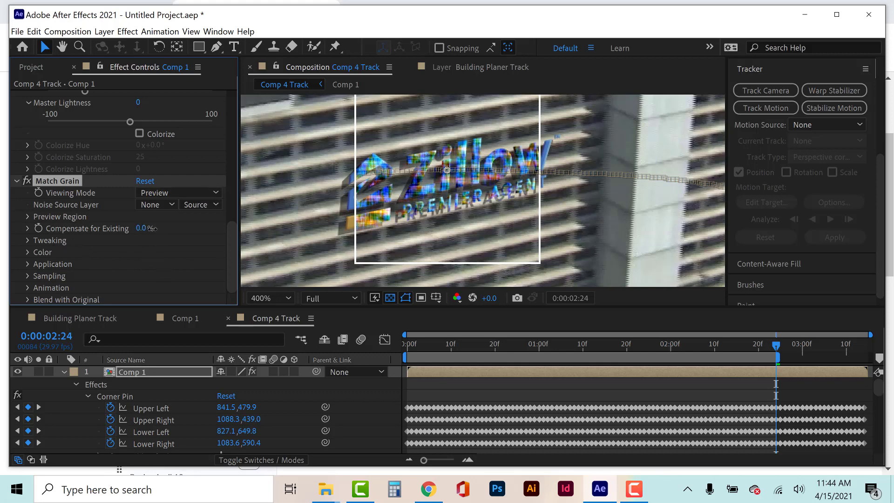
{"action": "left_click_drag", "start_coordinate": [140, 229], "coordinate": [174, 229]}
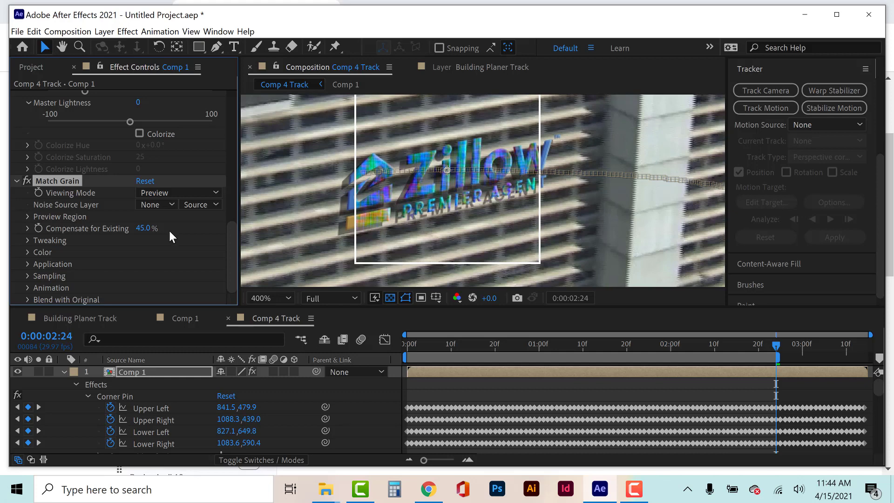
Set the Match Grain intensity to 0.560 and its viewing mode to Final Output.
{"action": "left_click", "coordinate": [27, 240]}
{"action": "left_click_drag", "start_coordinate": [140, 239], "coordinate": [117, 243]}
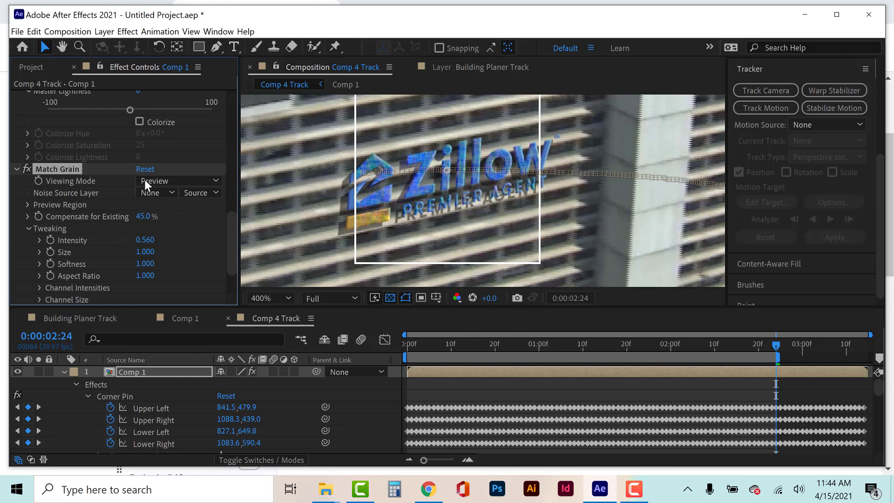
{"action": "left_click", "coordinate": [164, 181]}
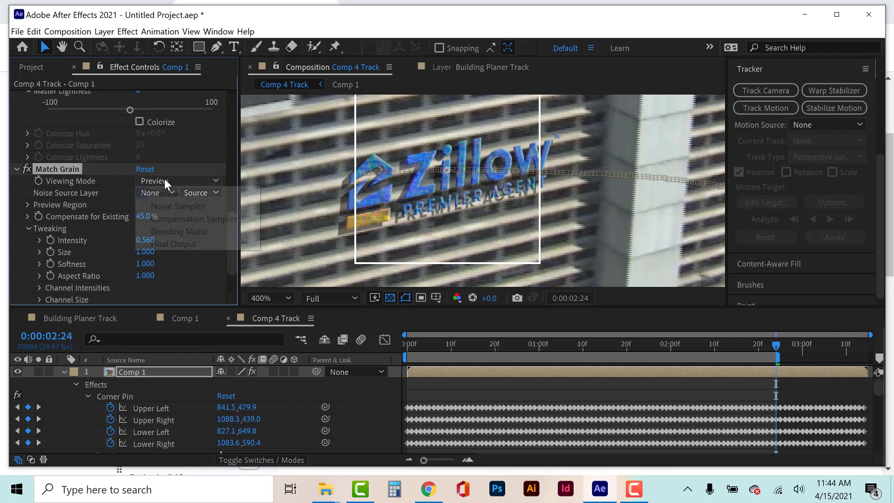
{"action": "left_click", "coordinate": [170, 244]}
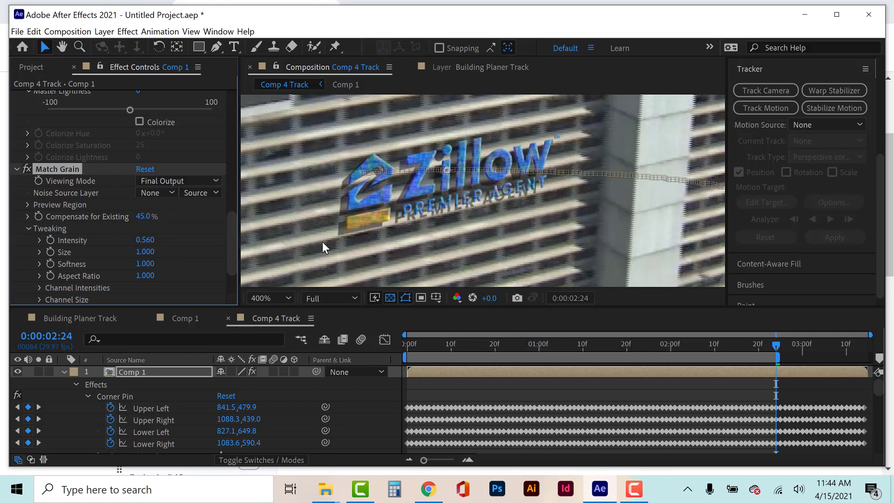
Fit the whole Comp 4 Track frame in the viewer and check how the deselected logo blends with the building.
{"action": "key", "text": "slash"}
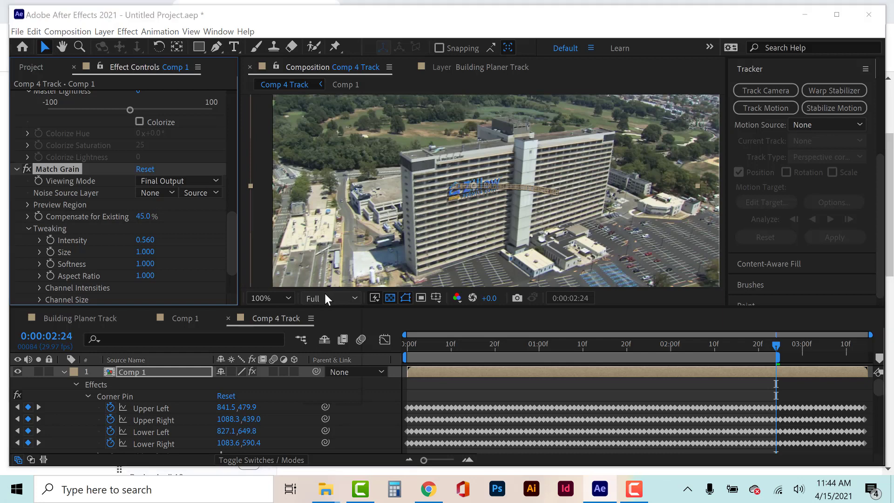
{"action": "left_click", "coordinate": [325, 294]}
{"action": "left_click", "coordinate": [326, 295]}
{"action": "left_click", "coordinate": [275, 301]}
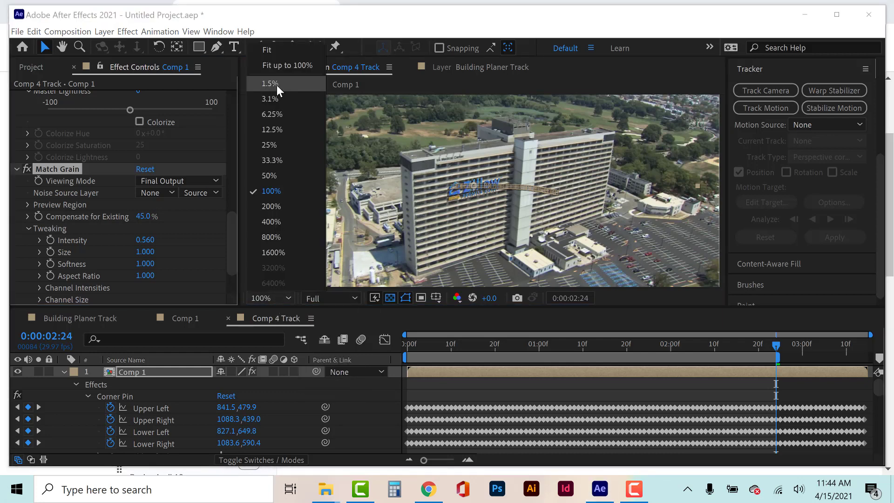
{"action": "left_click", "coordinate": [276, 52]}
{"action": "left_click", "coordinate": [679, 219]}
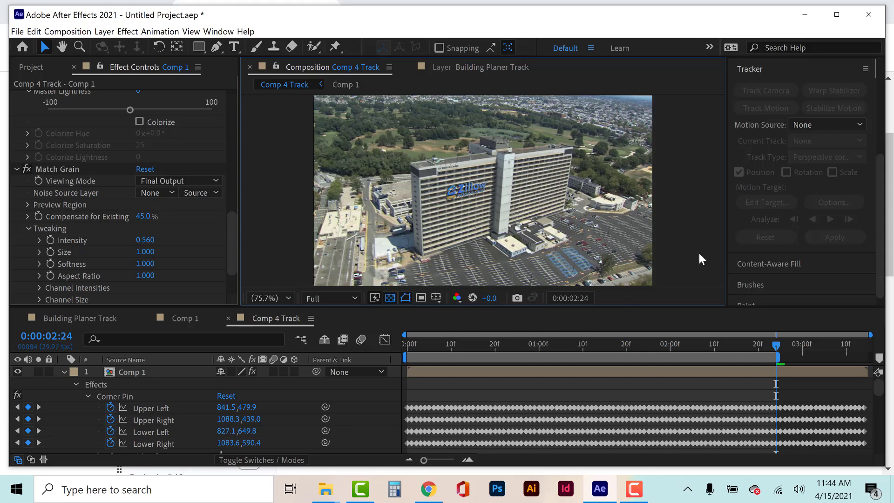
Play back Comp 4 Track and check how the blended logo follows the building.
{"action": "key", "text": "space"}
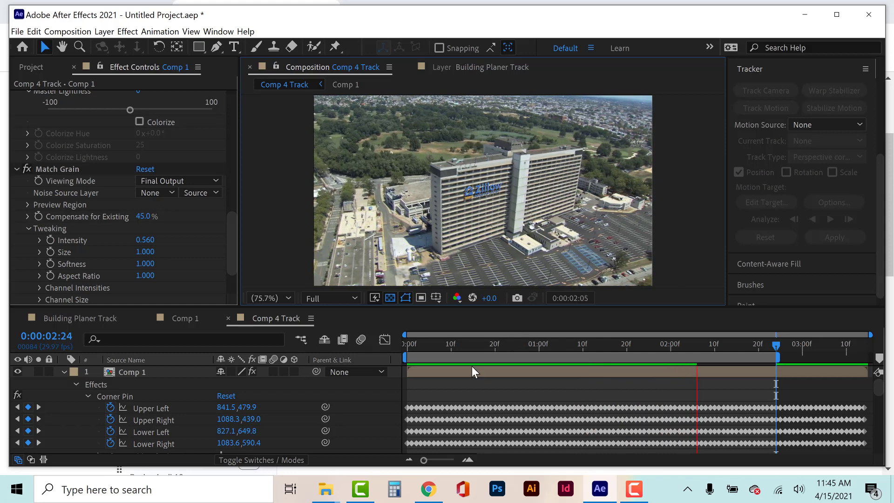
{"action": "key", "text": "space"}
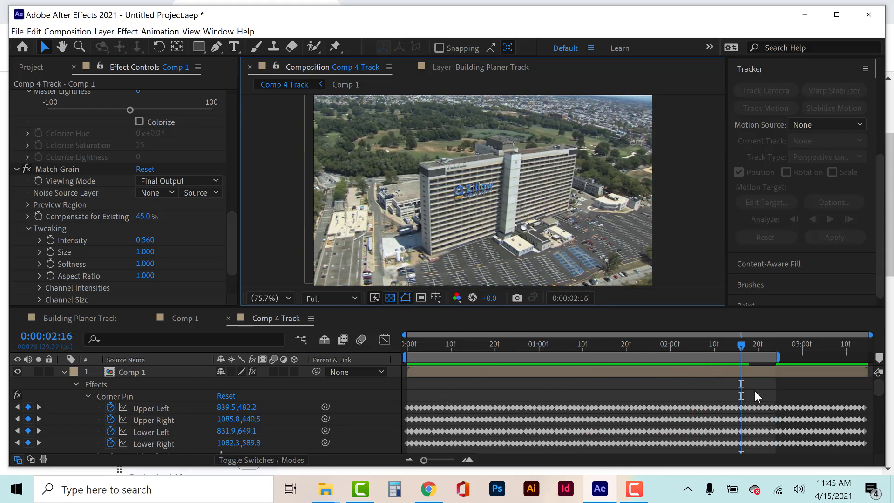
Try to apply 0.01% incoming and outgoing velocity influence to the four Corner Pin tracks' keyframes from the start to 0:00:02:24.
{"action": "left_click_drag", "start_coordinate": [778, 394], "coordinate": [401, 430]}
{"action": "scroll", "coordinate": [477, 421], "scroll_direction": "up", "scroll_amount": 2}
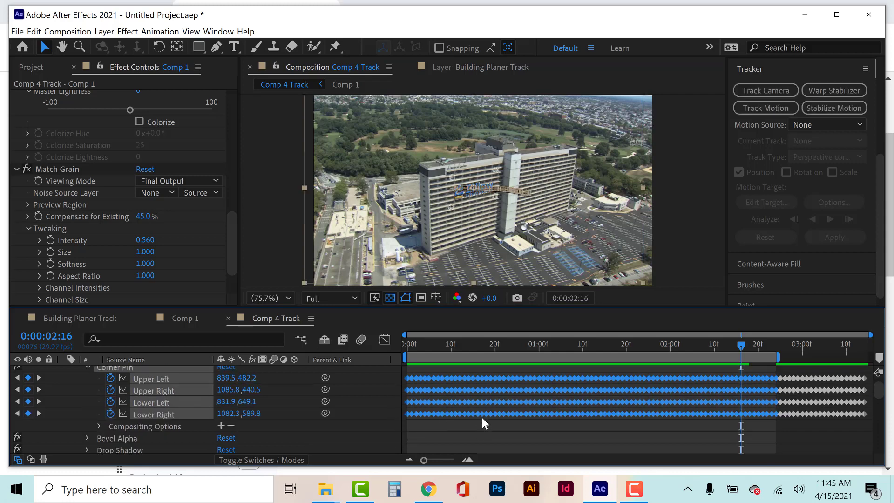
{"action": "right_click", "coordinate": [493, 392]}
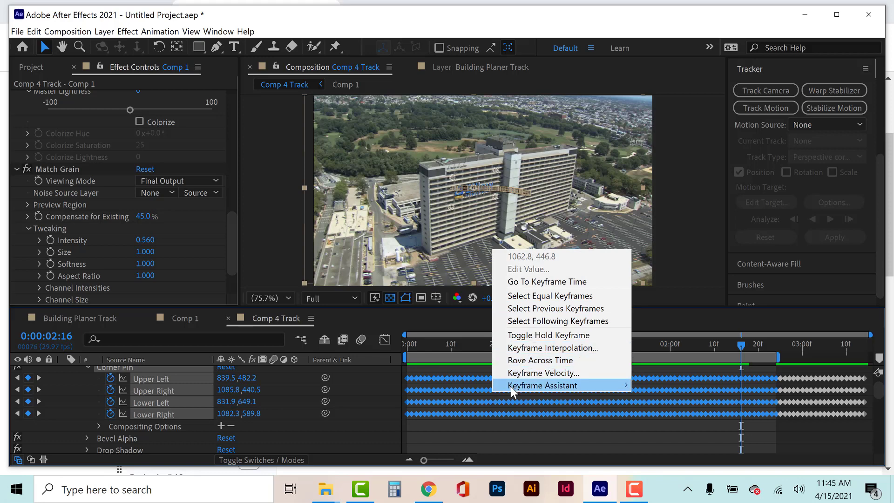
{"action": "mouse_move", "coordinate": [512, 387]}
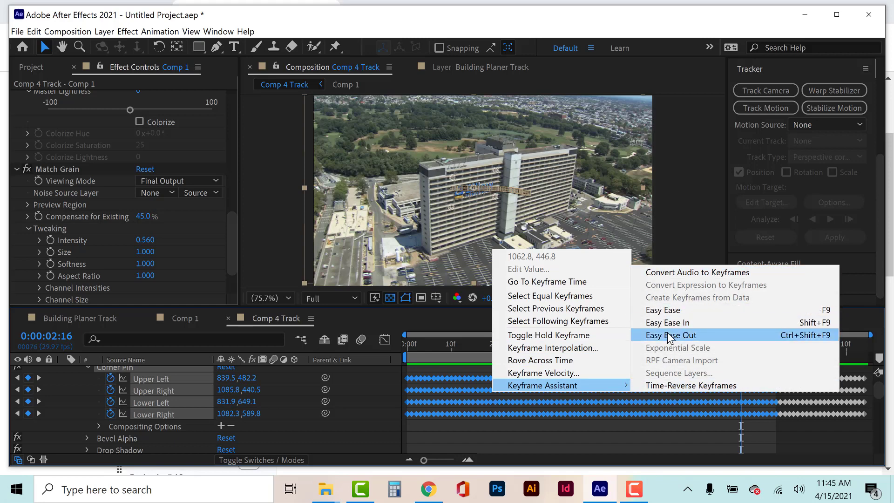
{"action": "left_click", "coordinate": [596, 372]}
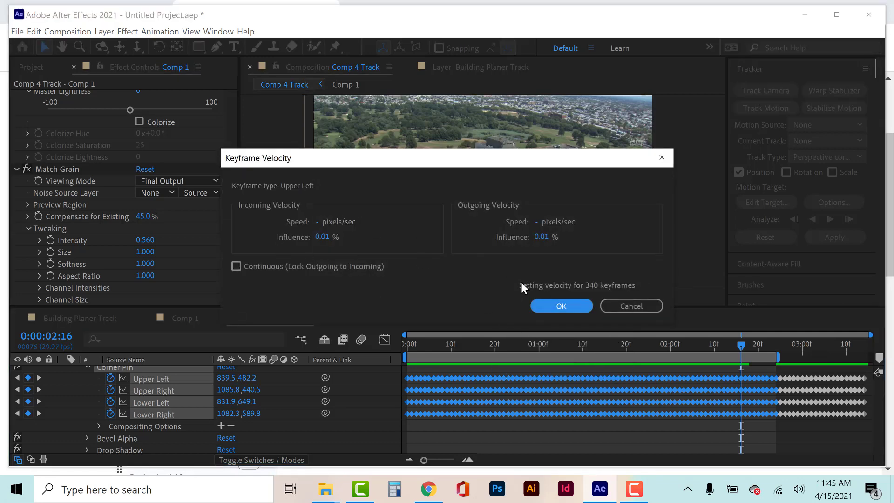
{"action": "left_click", "coordinate": [554, 309]}
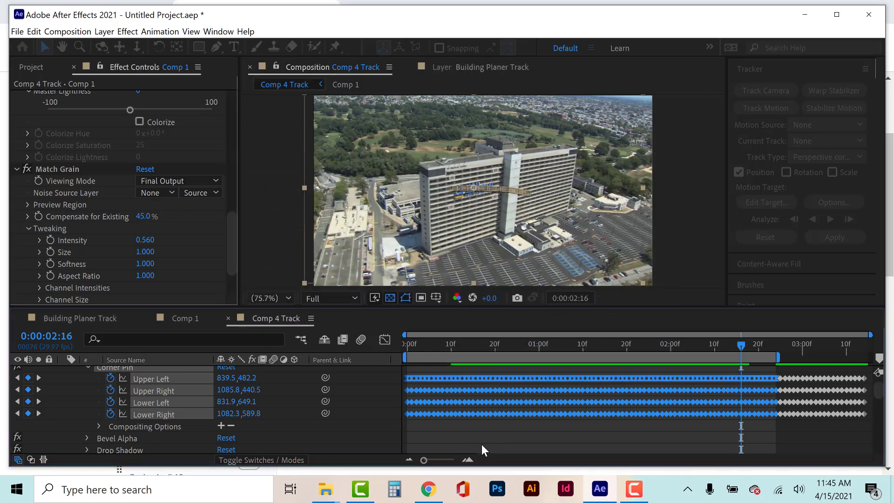
{"action": "mouse_move", "coordinate": [507, 406]}
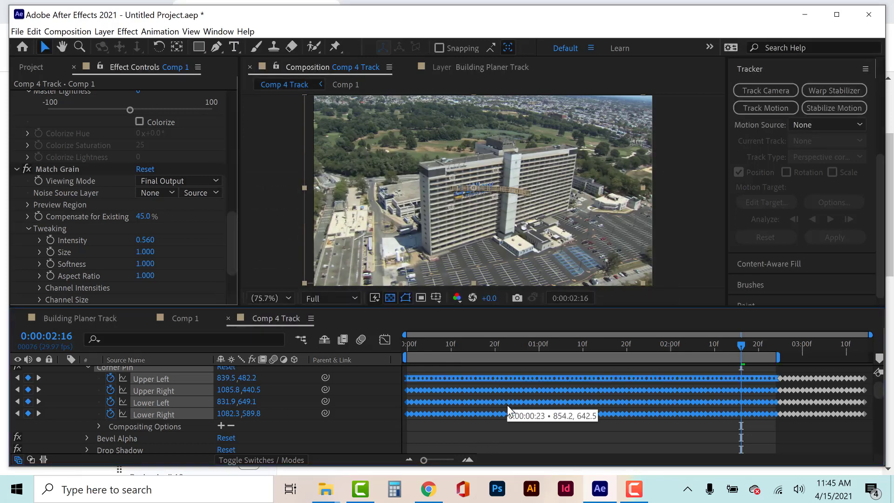
Examine the Keyframe Interpolation settings of the selected Corner Pin keyframes without changing them.
{"action": "right_click", "coordinate": [510, 392]}
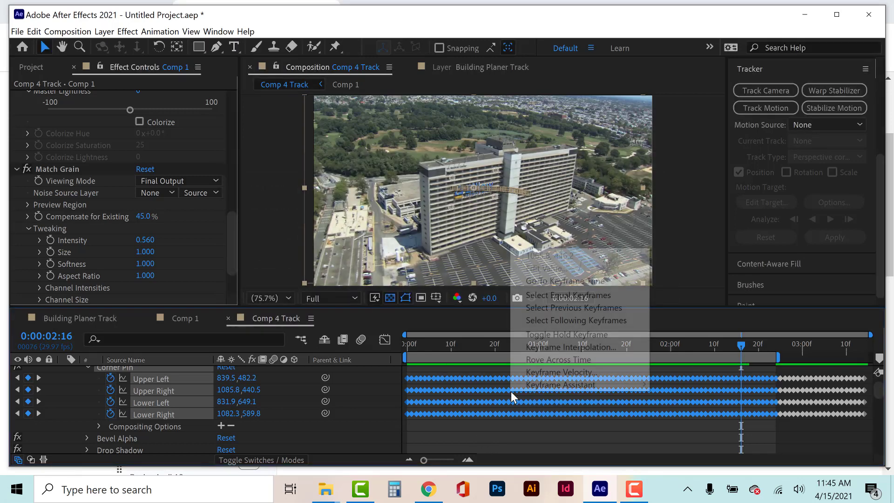
{"action": "left_click", "coordinate": [532, 355]}
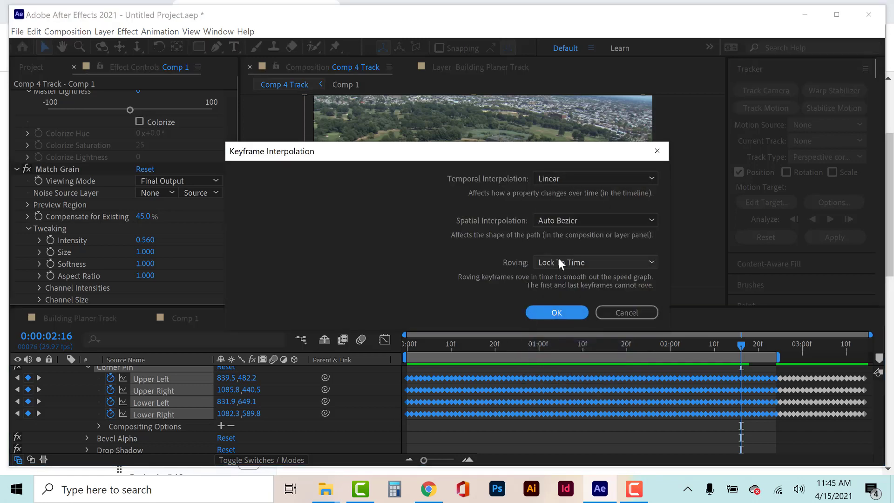
{"action": "left_click", "coordinate": [611, 314]}
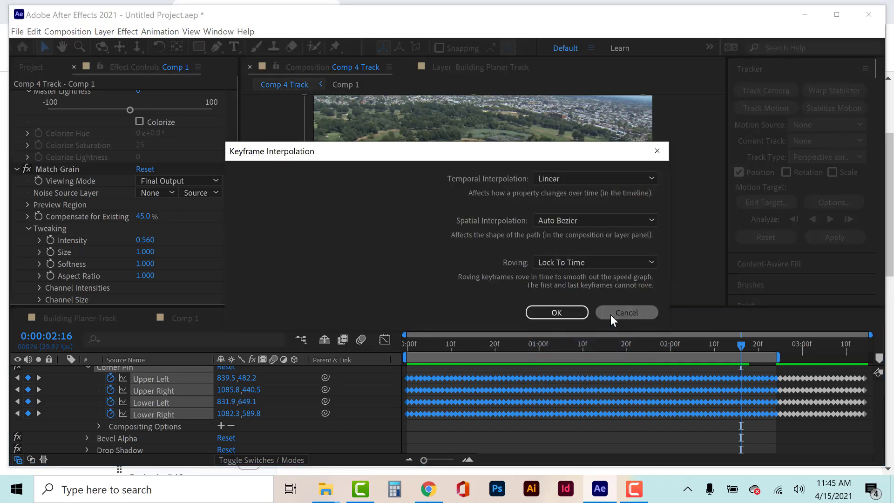
{"action": "right_click", "coordinate": [546, 377]}
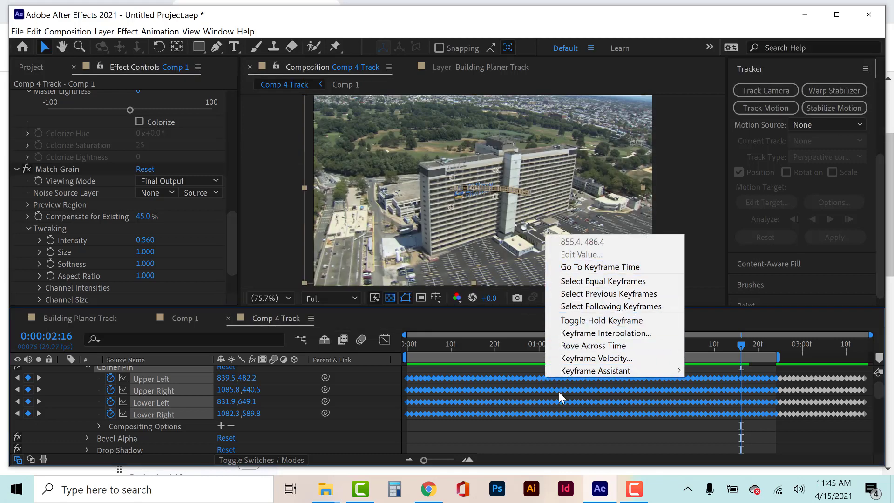
Show only the Corner Pin's Lower Right curve in the graph editor, magnified on the keyframes from frame 5 onward.
{"action": "left_click", "coordinate": [384, 342]}
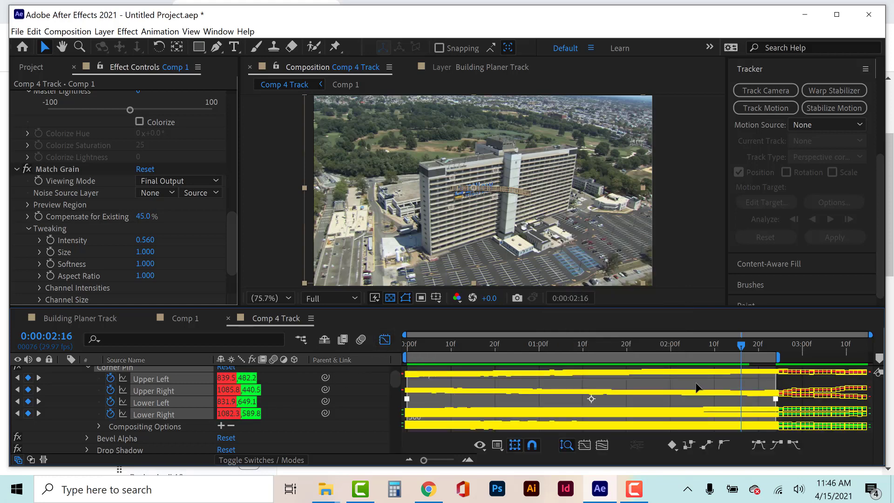
{"action": "left_click", "coordinate": [807, 383]}
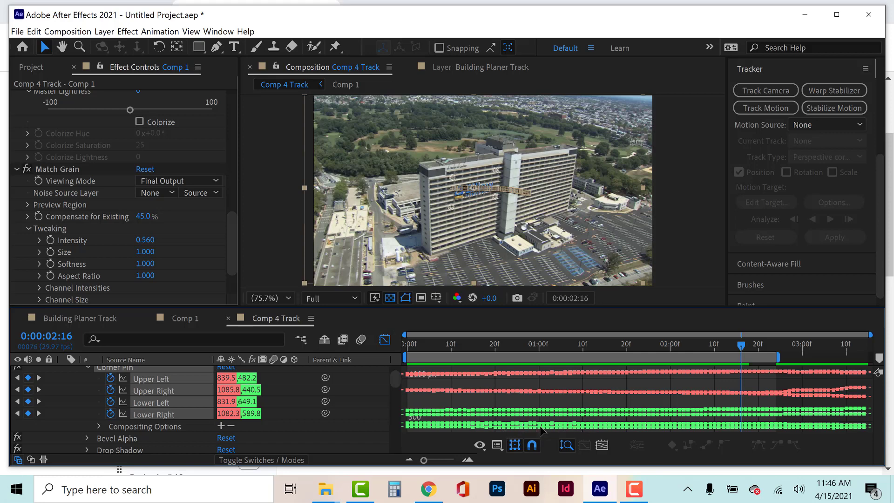
{"action": "left_click", "coordinate": [271, 429]}
{"action": "left_click", "coordinate": [167, 414]}
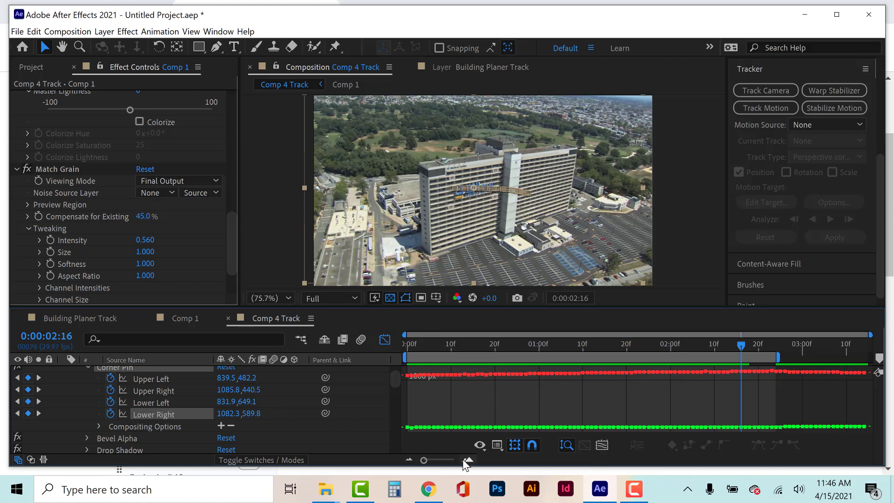
{"action": "left_click_drag", "start_coordinate": [424, 460], "coordinate": [447, 461]}
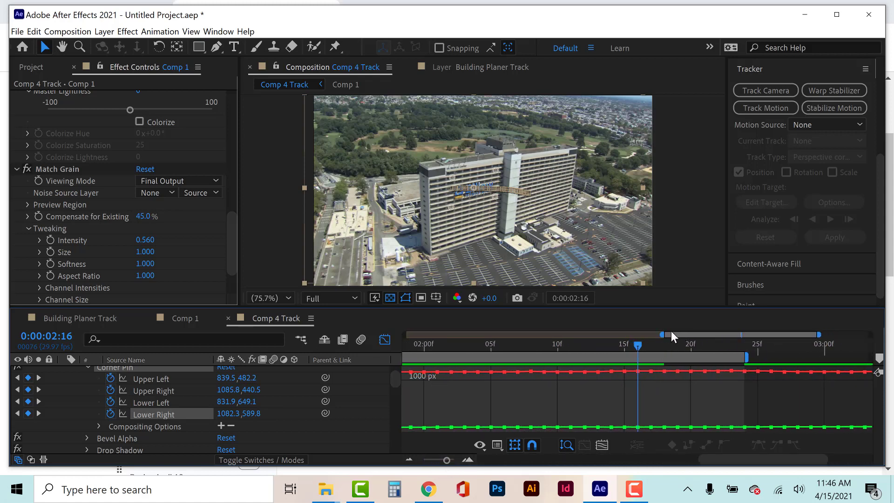
{"action": "left_click_drag", "start_coordinate": [676, 334], "coordinate": [443, 380]}
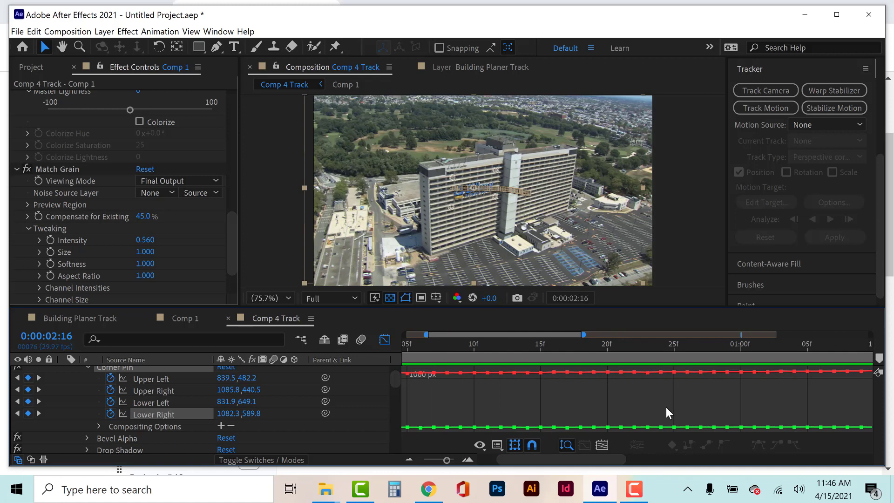
Delete the Lower Right corner keyframes at frames 14, 16 and 17 in the graph editor and return to the layer bars.
{"action": "left_click", "coordinate": [567, 429]}
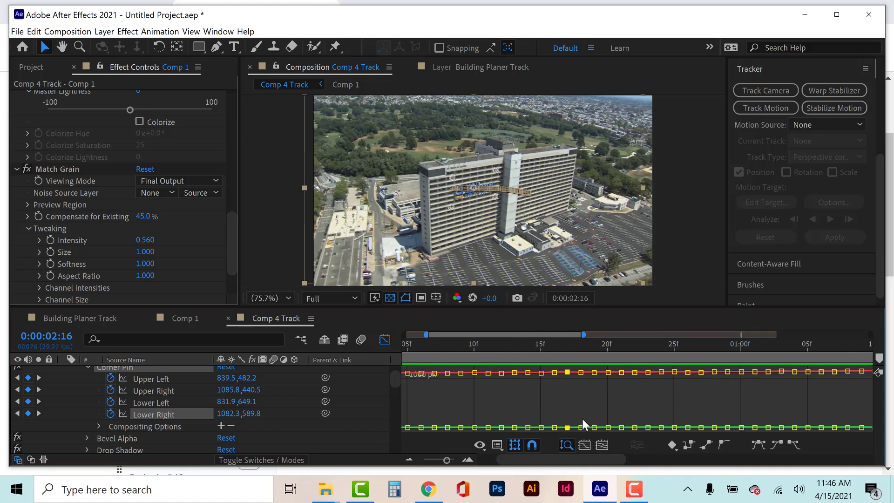
{"action": "left_click", "coordinate": [619, 412]}
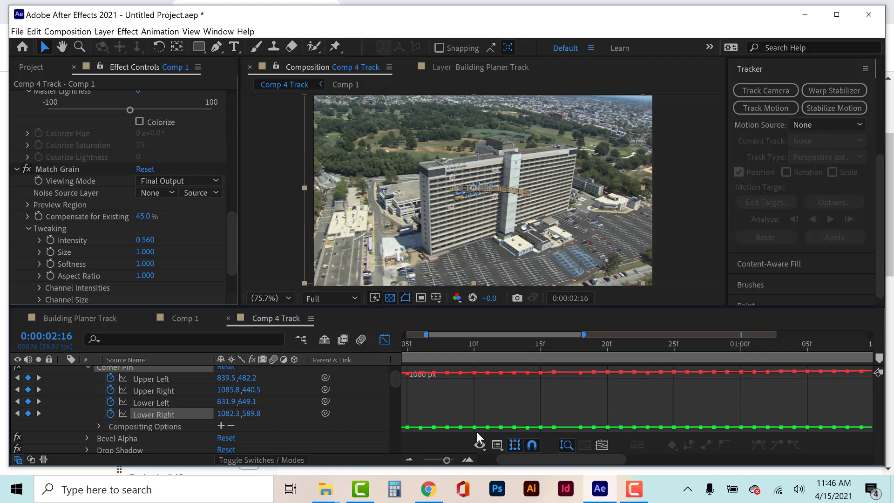
{"action": "left_click", "coordinate": [527, 427]}
{"action": "key", "text": "Delete"}
{"action": "left_click", "coordinate": [554, 372]}
{"action": "key", "text": "Delete"}
{"action": "left_click", "coordinate": [385, 340]}
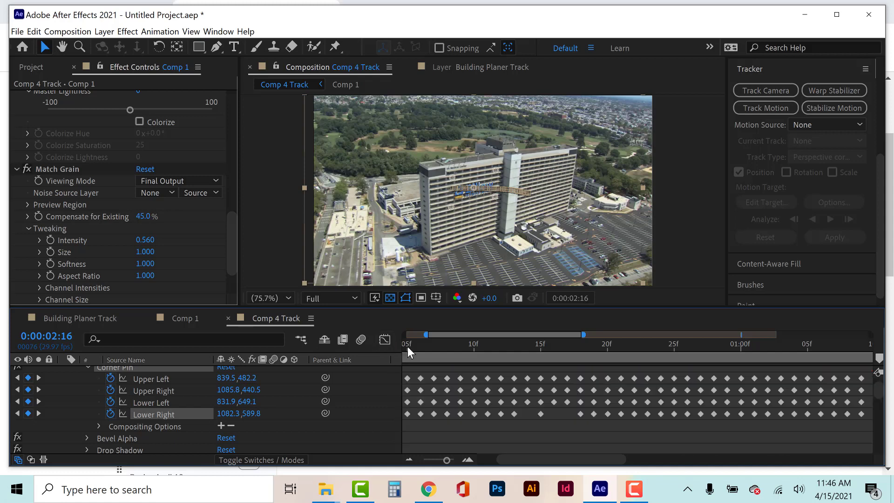
Play back the full Comp 4 Track timeline and inspect the logo's position on the facade at 200% magnification.
{"action": "left_click_drag", "start_coordinate": [425, 334], "coordinate": [404, 334]}
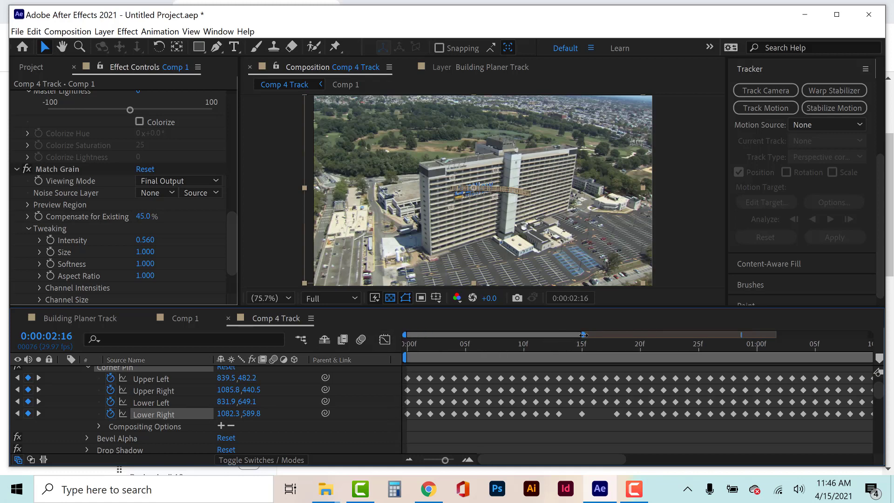
{"action": "left_click_drag", "start_coordinate": [583, 335], "coordinate": [884, 311]}
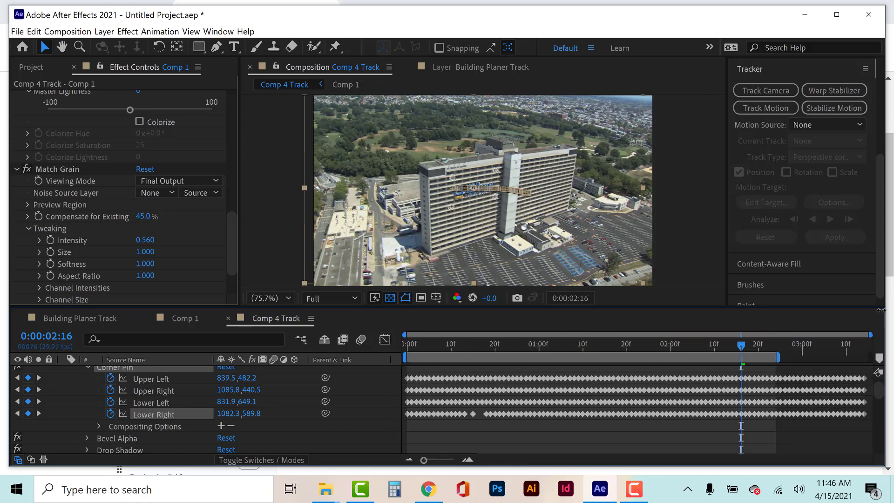
{"action": "left_click", "coordinate": [465, 450]}
{"action": "left_click", "coordinate": [426, 349]}
{"action": "key", "text": "space"}
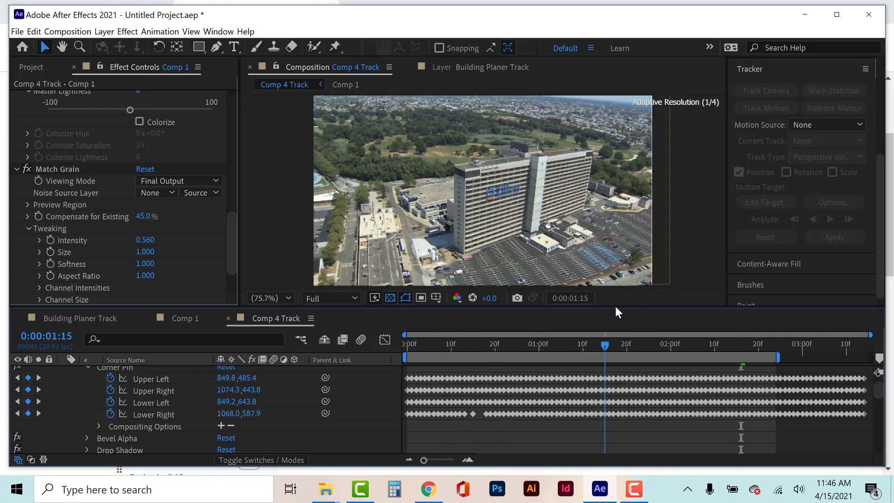
{"action": "key", "text": "space"}
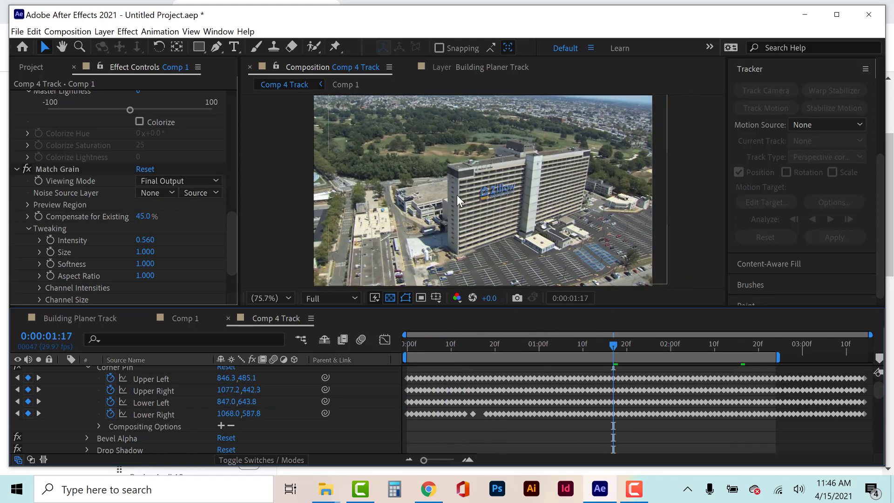
{"action": "scroll", "coordinate": [523, 218], "scroll_direction": "up", "scroll_amount": 3}
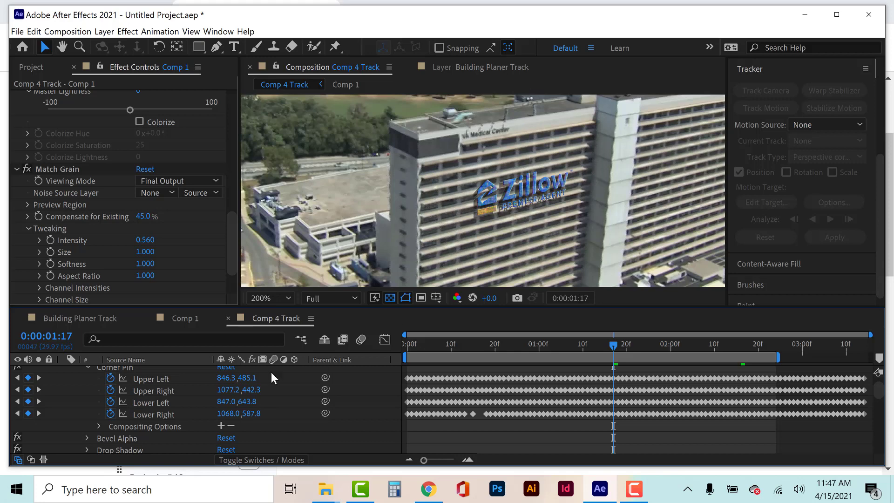
Hide the Building Planer Track footage temporarily and play the logo alone from the start to check its motion.
{"action": "scroll", "coordinate": [82, 414], "scroll_direction": "up", "scroll_amount": 2}
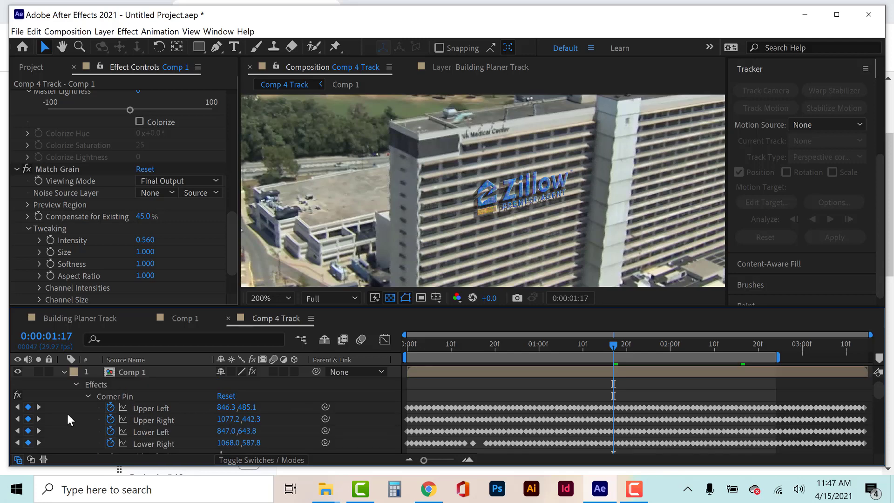
{"action": "left_click", "coordinate": [63, 372]}
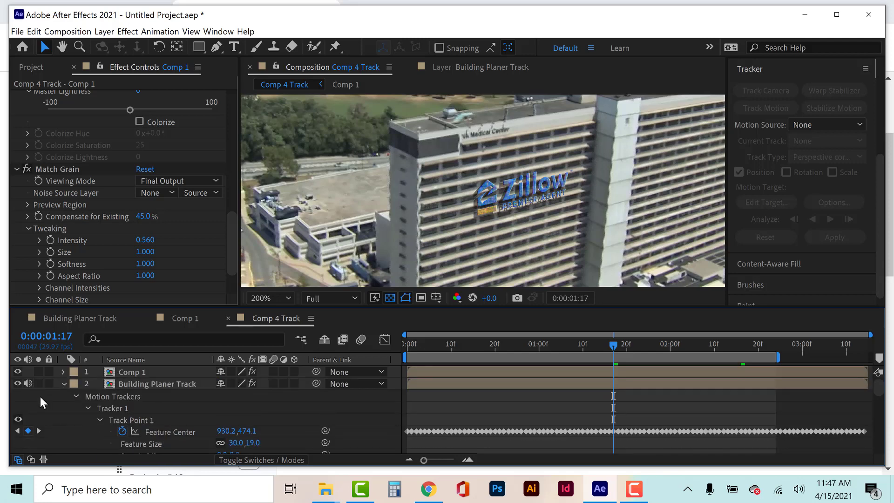
{"action": "left_click", "coordinate": [17, 383]}
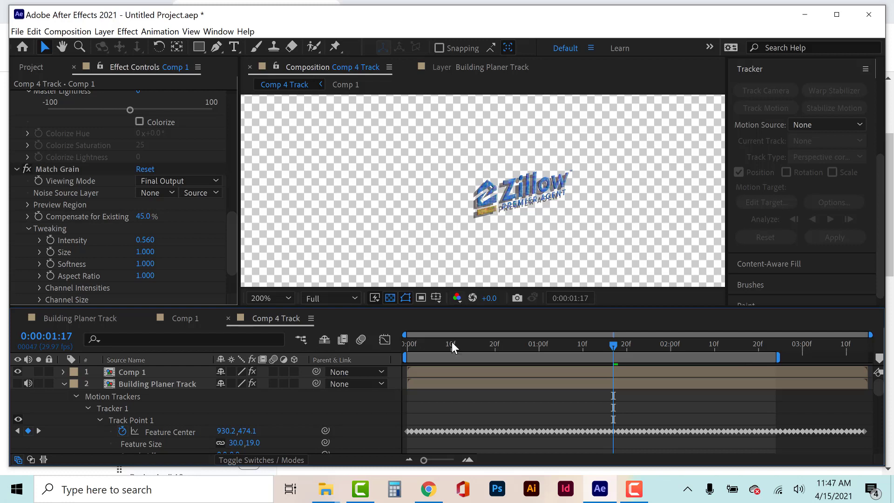
{"action": "left_click_drag", "start_coordinate": [451, 342], "coordinate": [398, 348]}
{"action": "key", "text": "space"}
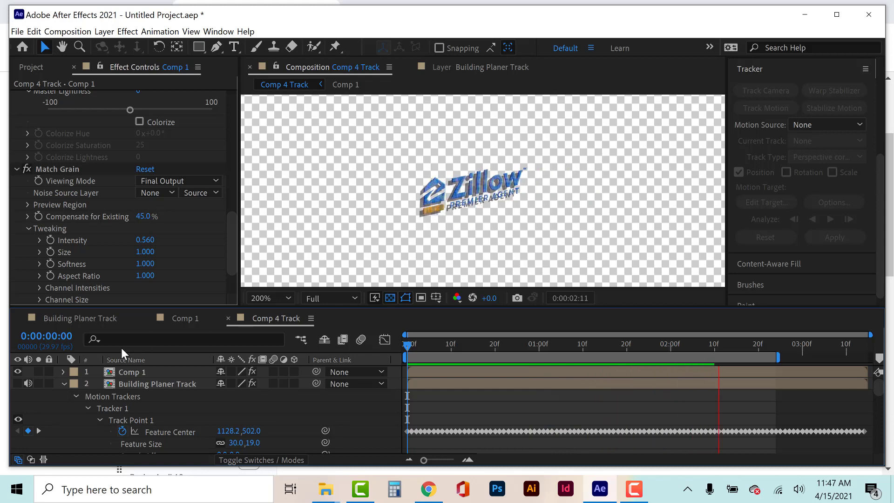
{"action": "key", "text": "space"}
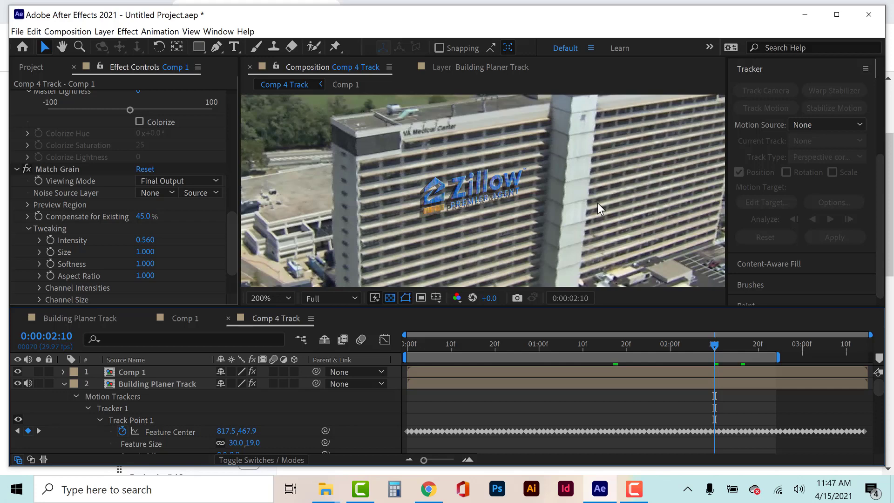
Quit After Effects without saving the project and switch to Camtasia.
{"action": "left_click", "coordinate": [869, 15]}
{"action": "left_click", "coordinate": [462, 262]}
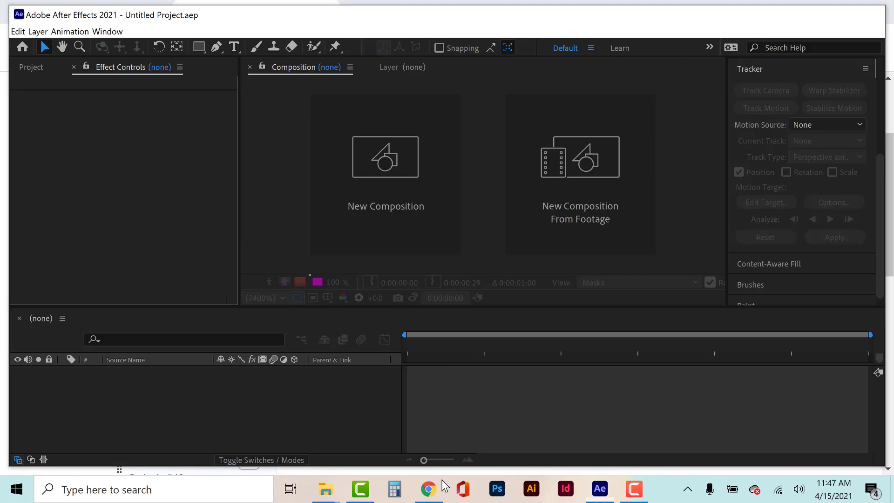
{"action": "left_click", "coordinate": [429, 489]}
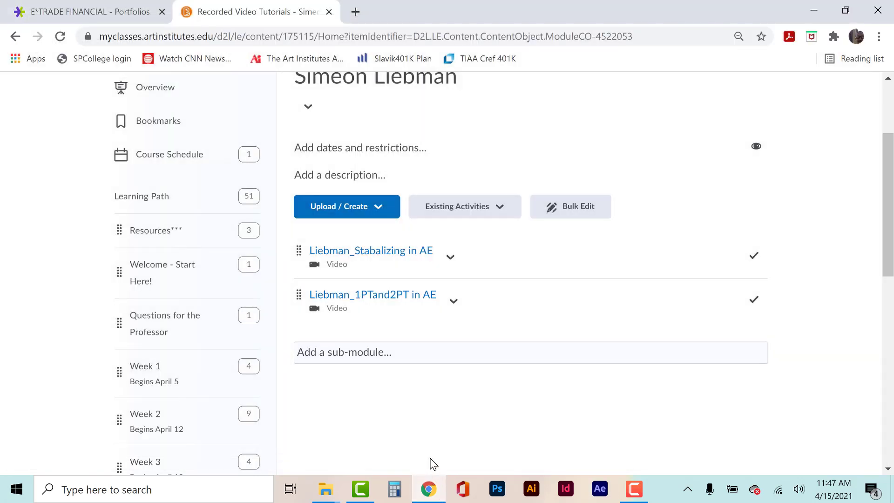
{"action": "left_click", "coordinate": [362, 493]}
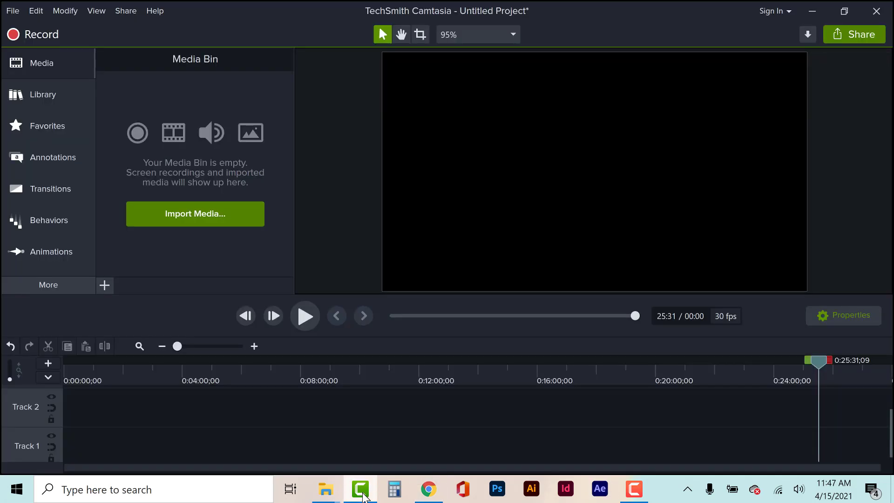